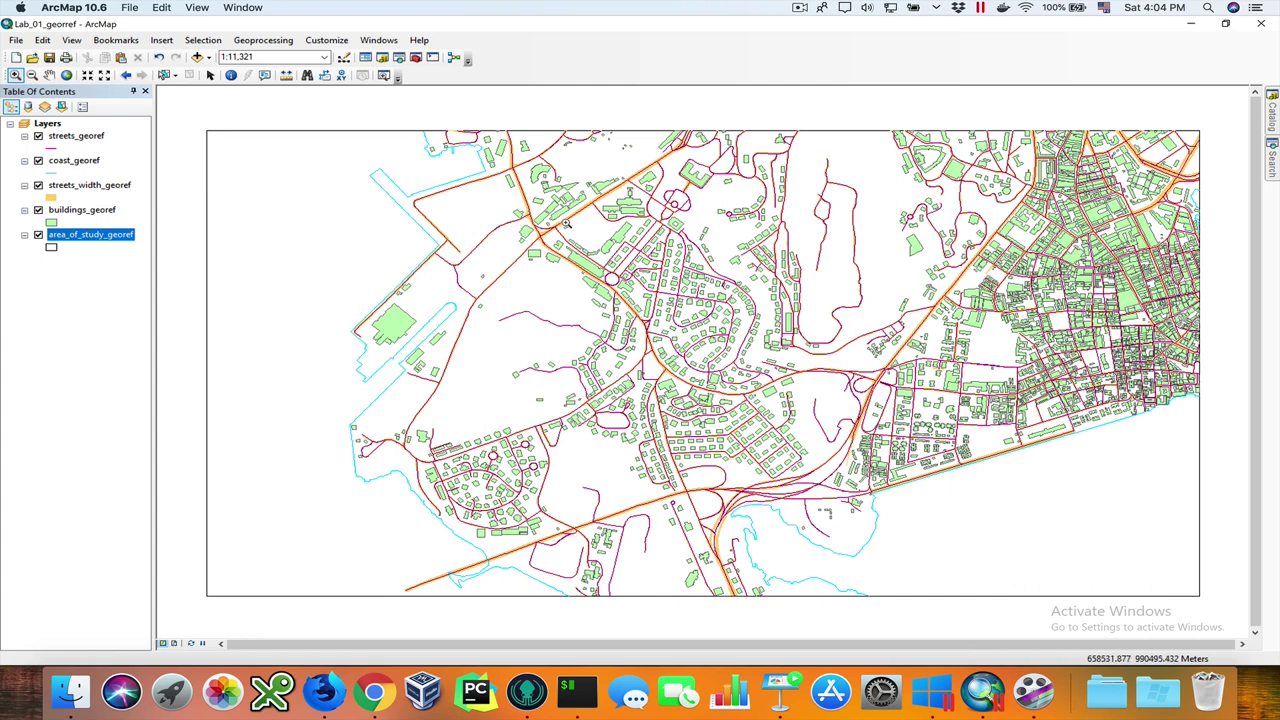
Add the panama_bing_02.jpg image from the geo_data folder to the map, accepting its missing spatial reference
{"action": "left_click", "coordinate": [197, 58]}
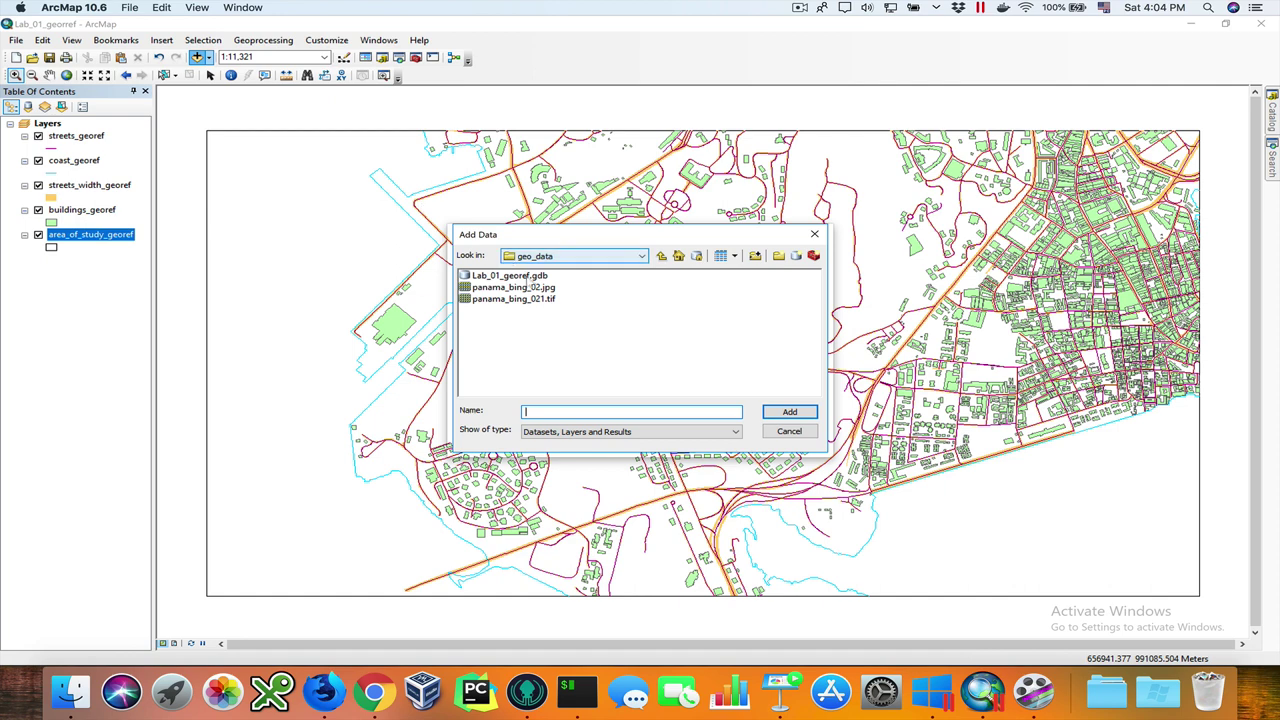
{"action": "left_click", "coordinate": [537, 289]}
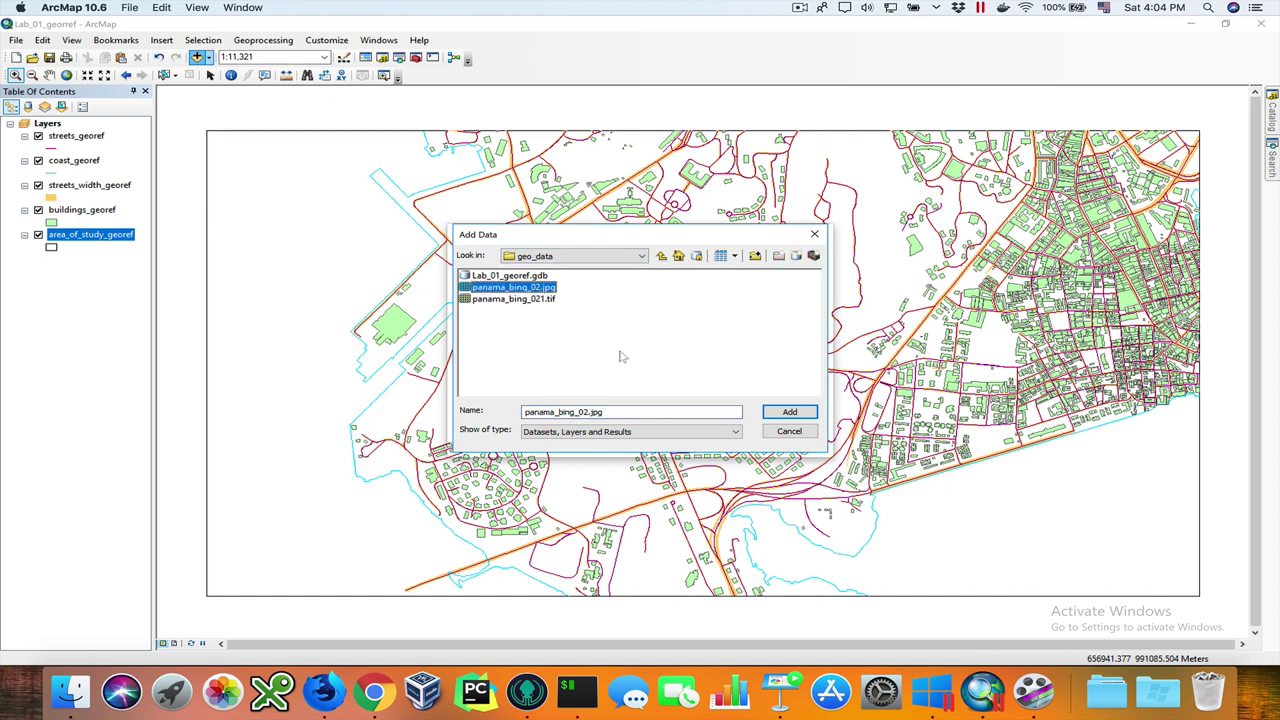
{"action": "left_click", "coordinate": [798, 412]}
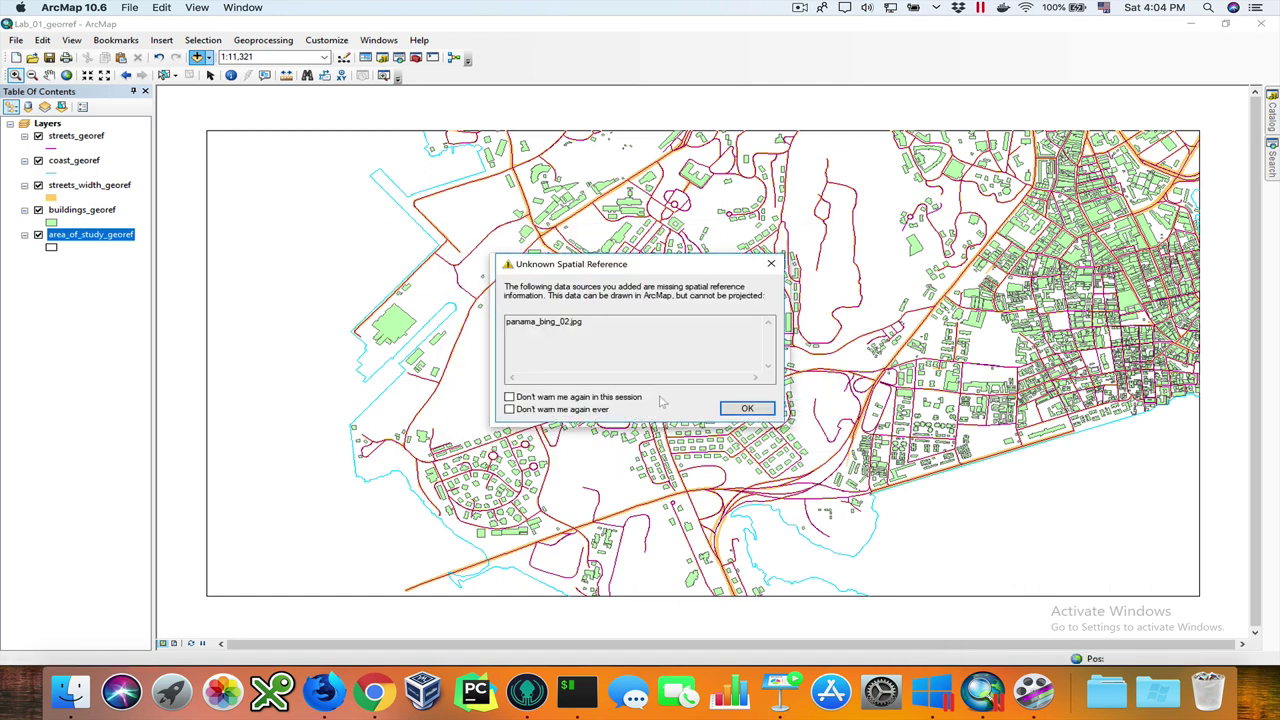
{"action": "left_click", "coordinate": [747, 408]}
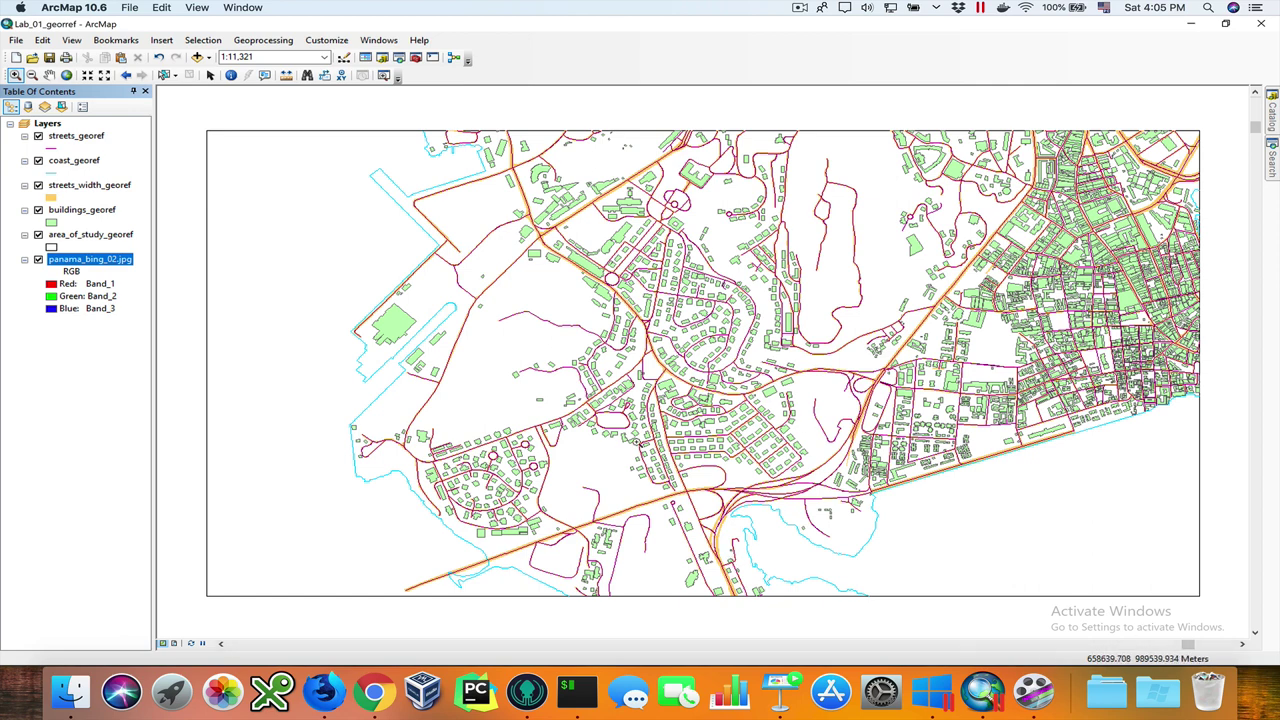
Show the Georeferencing toolbar and dock it beside the standard tools
{"action": "right_click", "coordinate": [538, 65]}
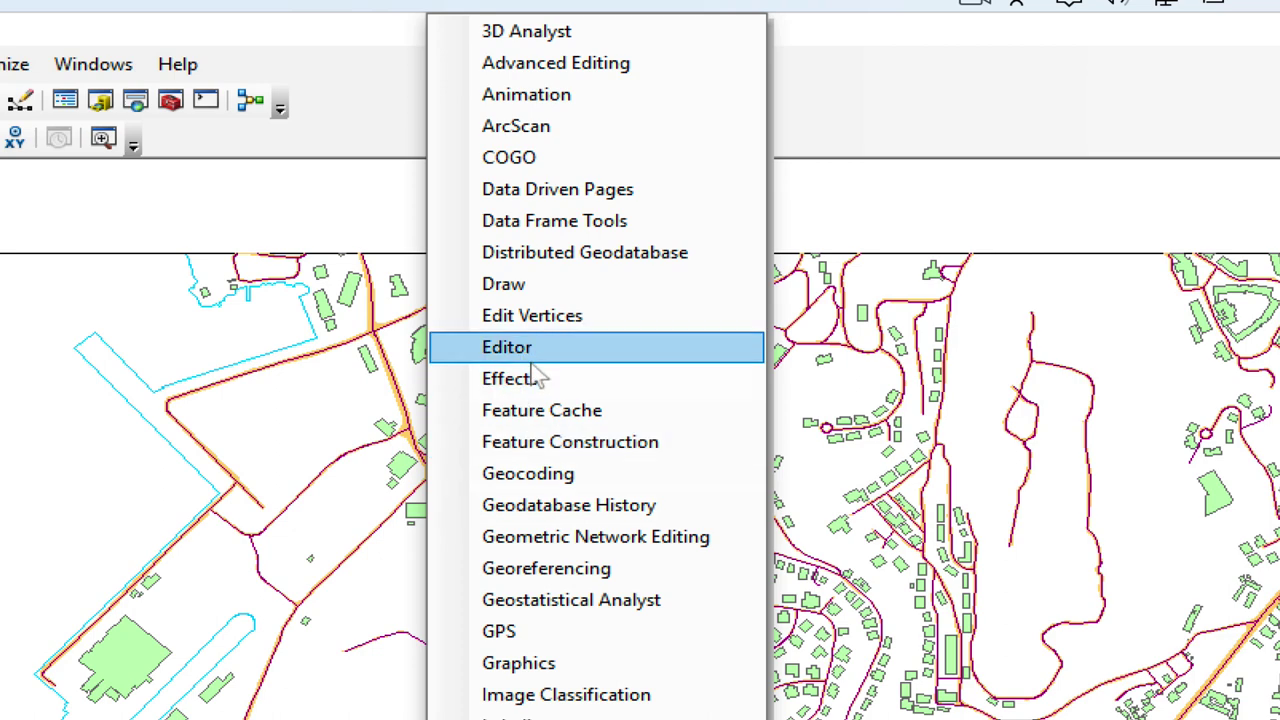
{"action": "left_click", "coordinate": [514, 585]}
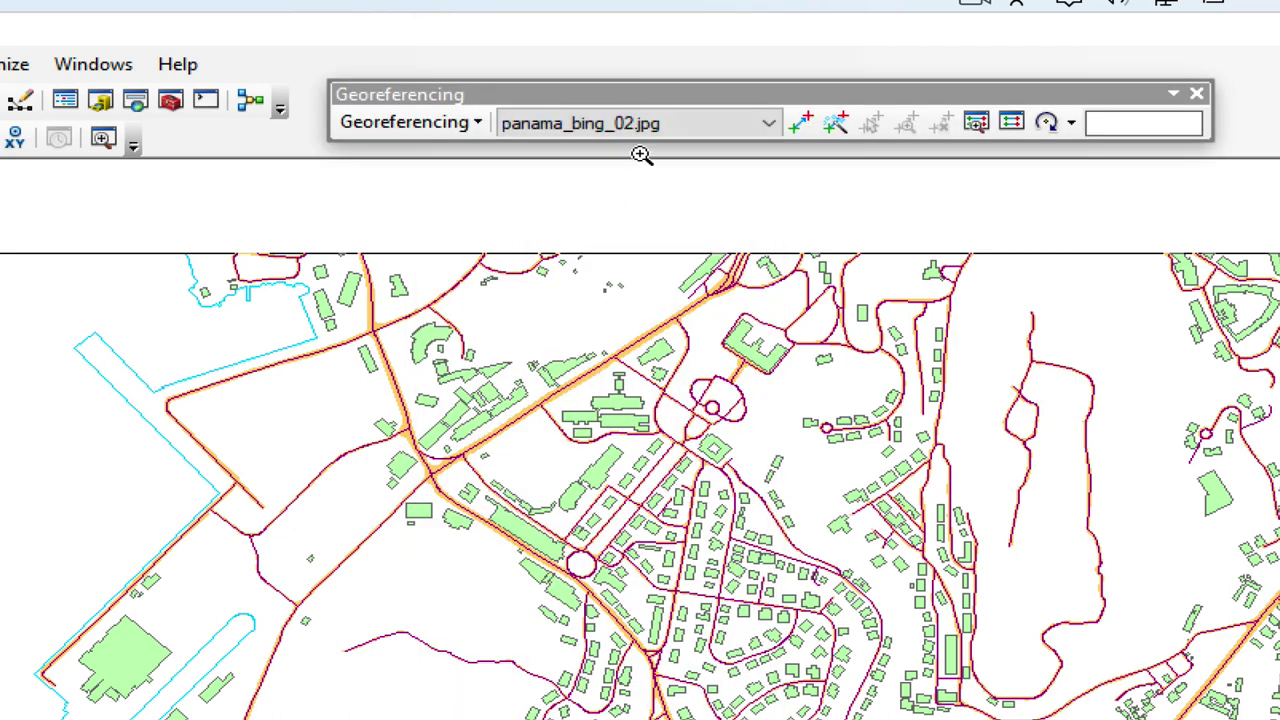
{"action": "left_click_drag", "start_coordinate": [680, 96], "coordinate": [571, 108]}
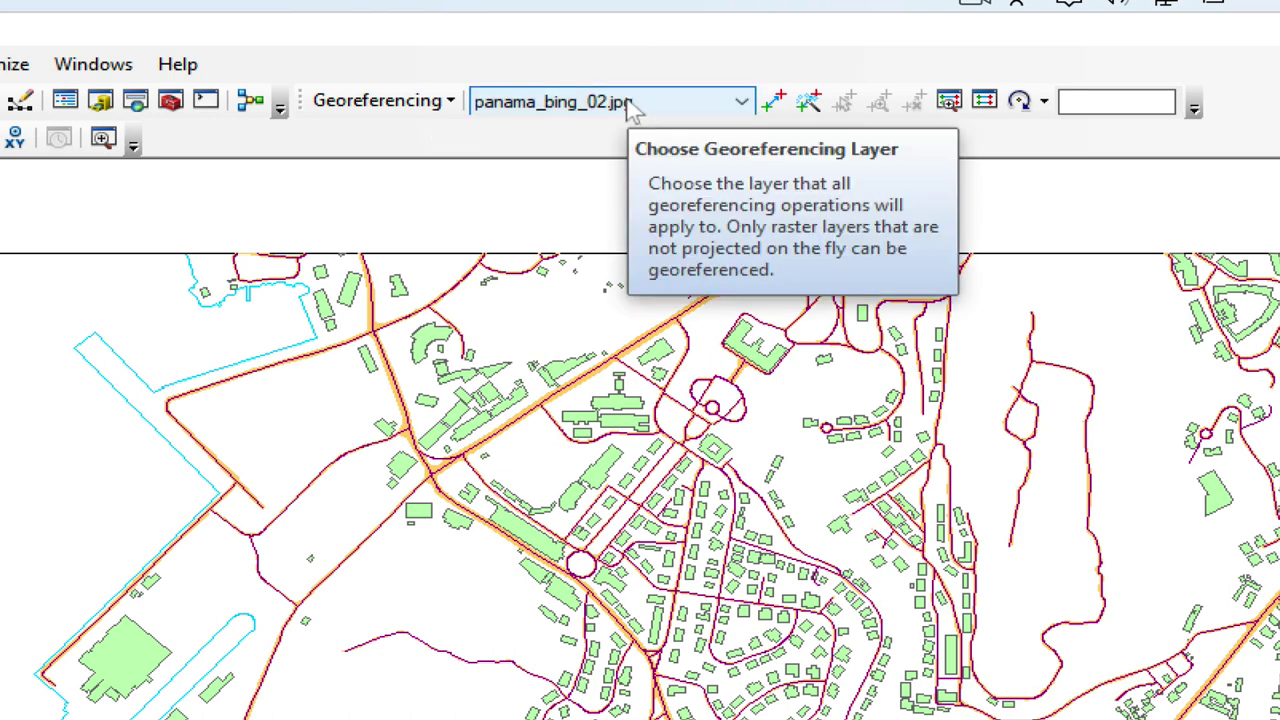
With panama_bing_02.jpg as the georeferencing layer, fit the image to the current display extent
{"action": "left_click", "coordinate": [745, 100]}
{"action": "left_click", "coordinate": [745, 100]}
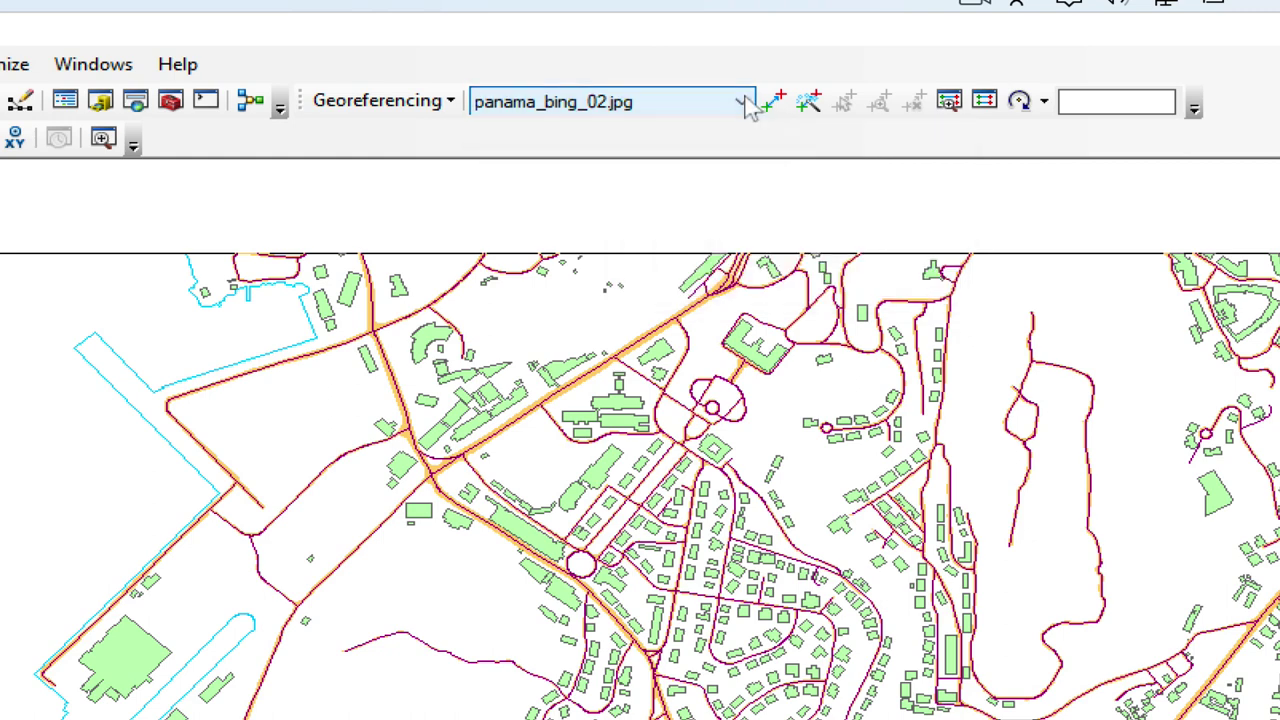
{"action": "left_click", "coordinate": [450, 101]}
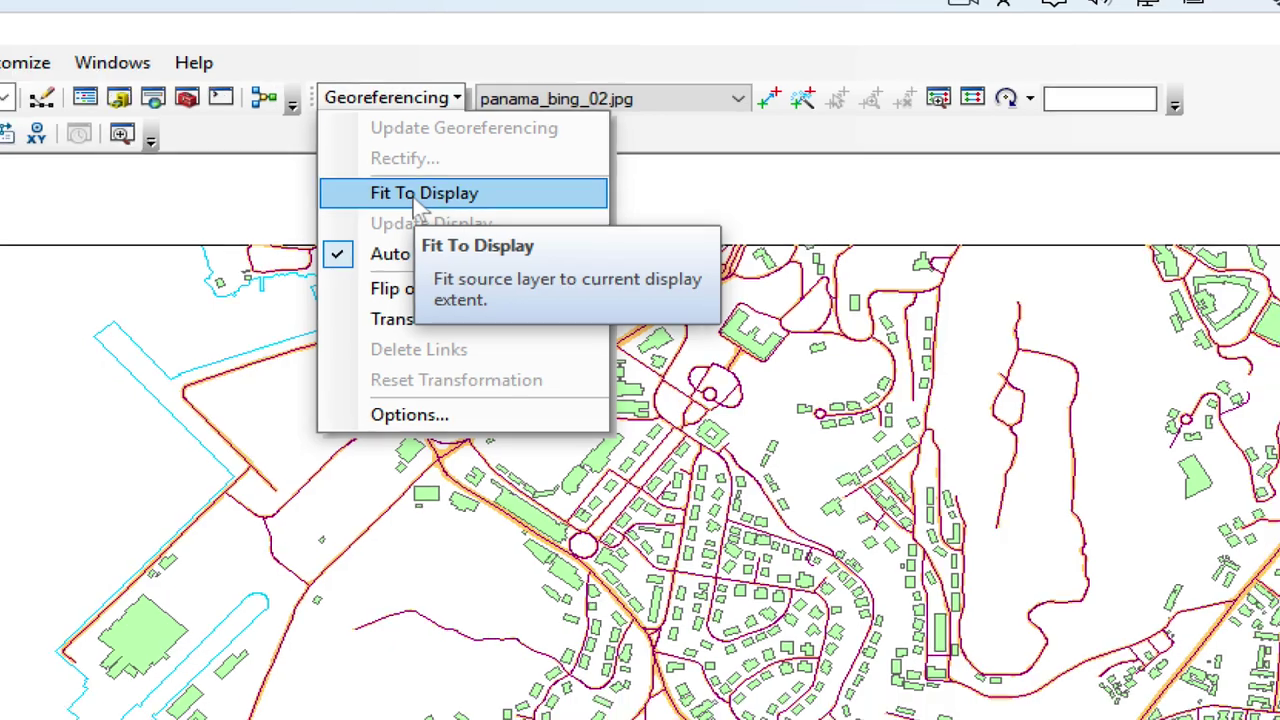
{"action": "left_click", "coordinate": [412, 201]}
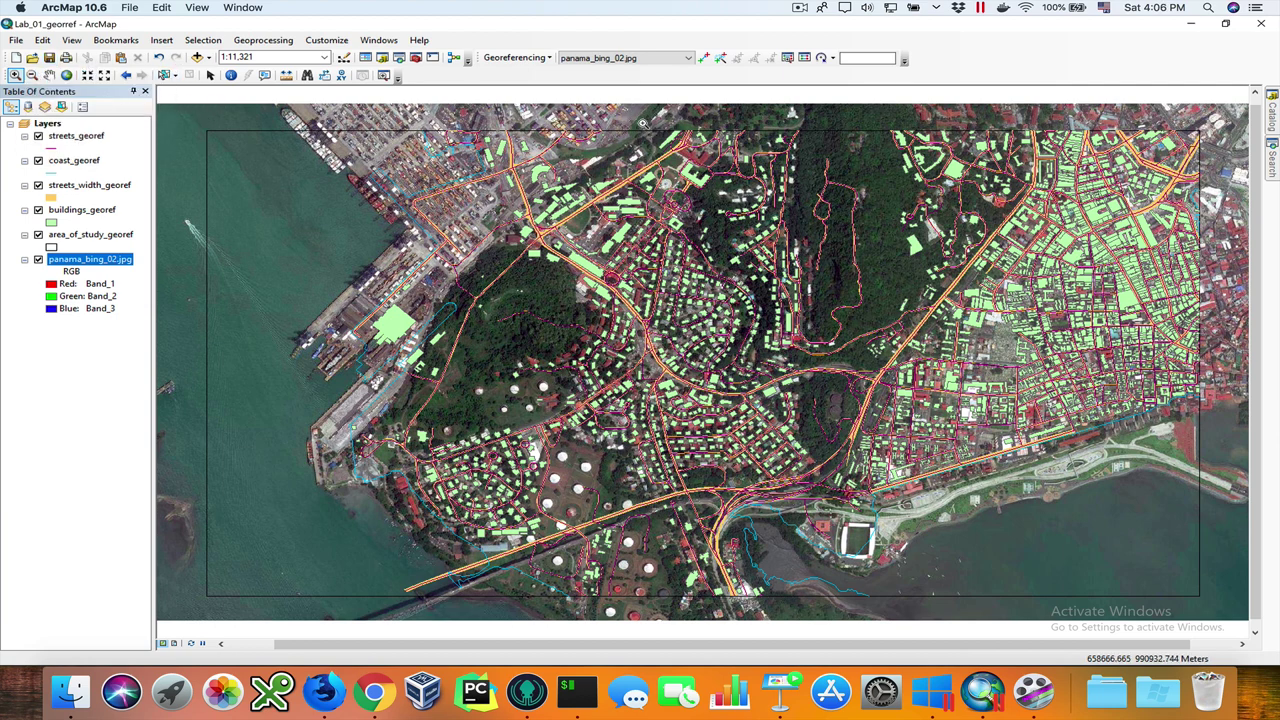
Hide the streets_width_georef layer and link the large red-roofed building's inner corner in the image to its matching buildings_georef vertex
{"action": "left_click", "coordinate": [747, 205]}
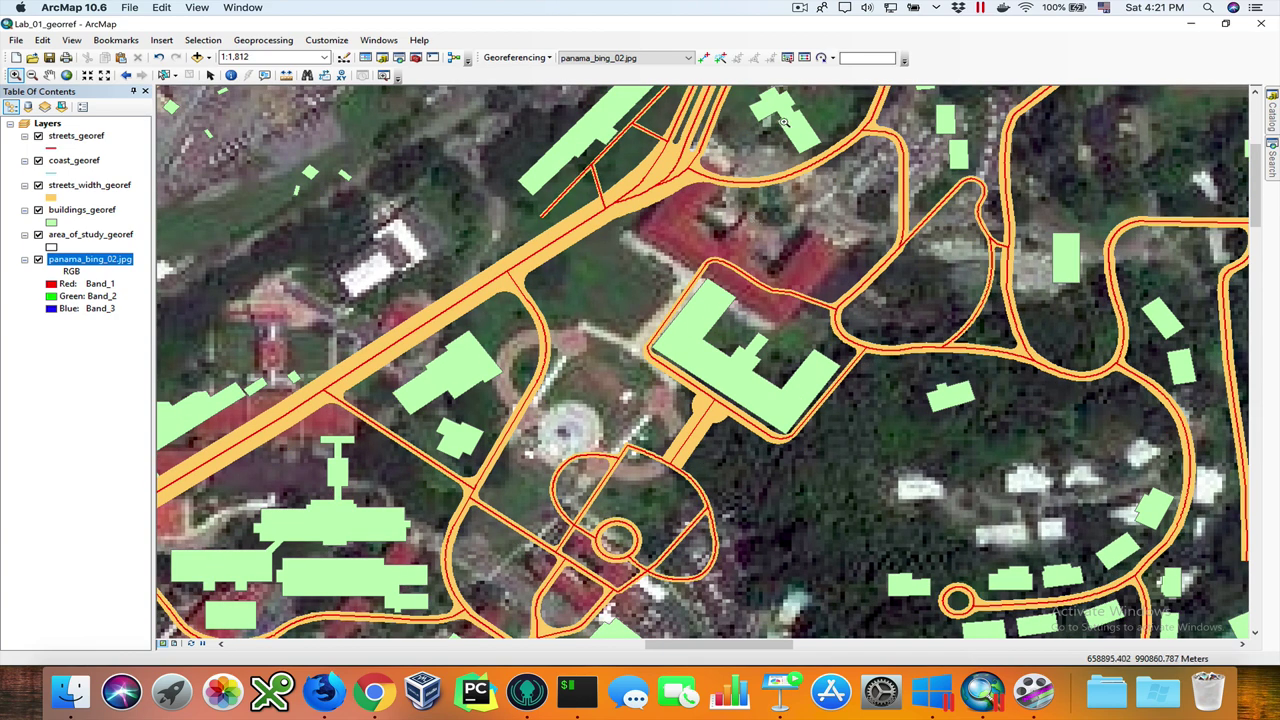
{"action": "left_click", "coordinate": [38, 185]}
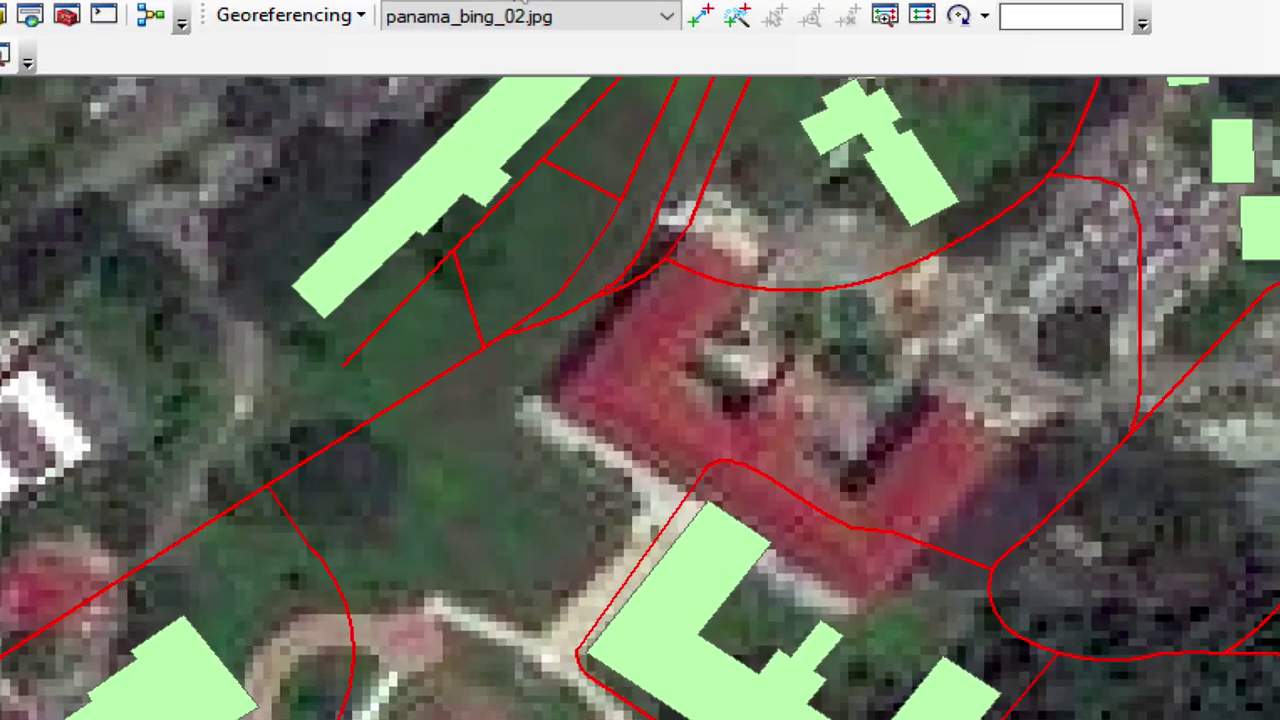
{"action": "left_click", "coordinate": [703, 17]}
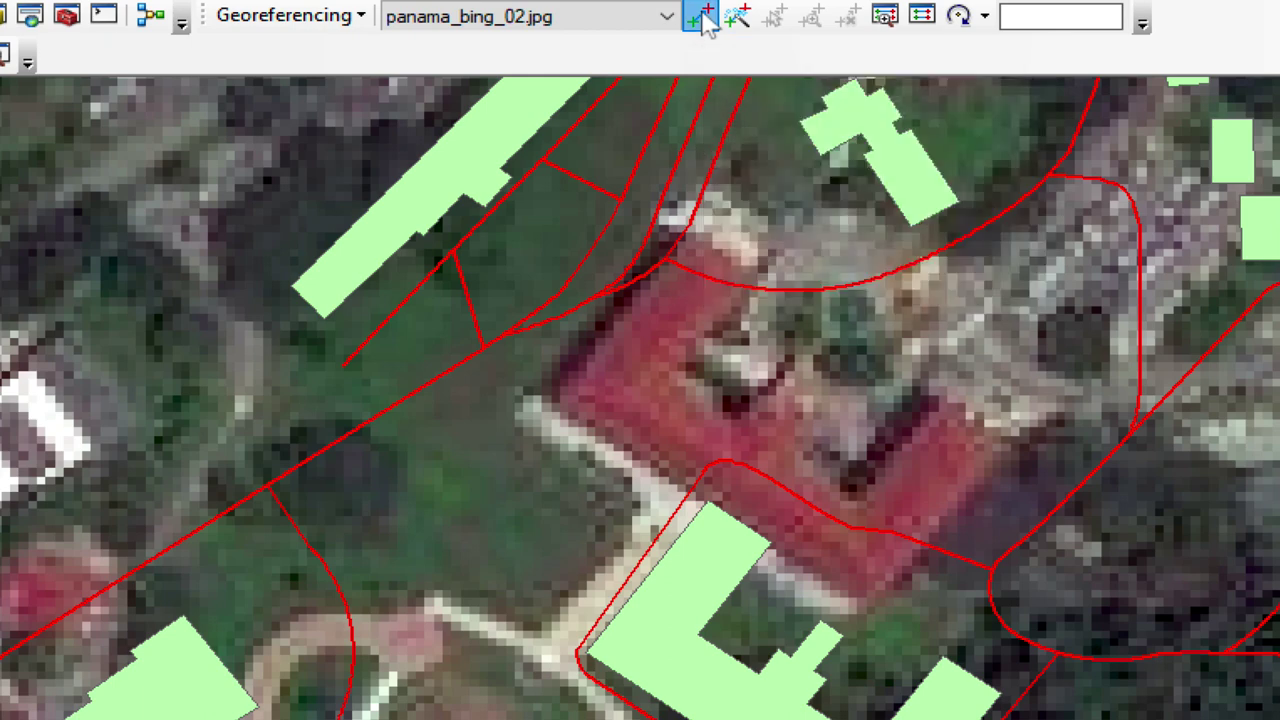
{"action": "left_click", "coordinate": [931, 398]}
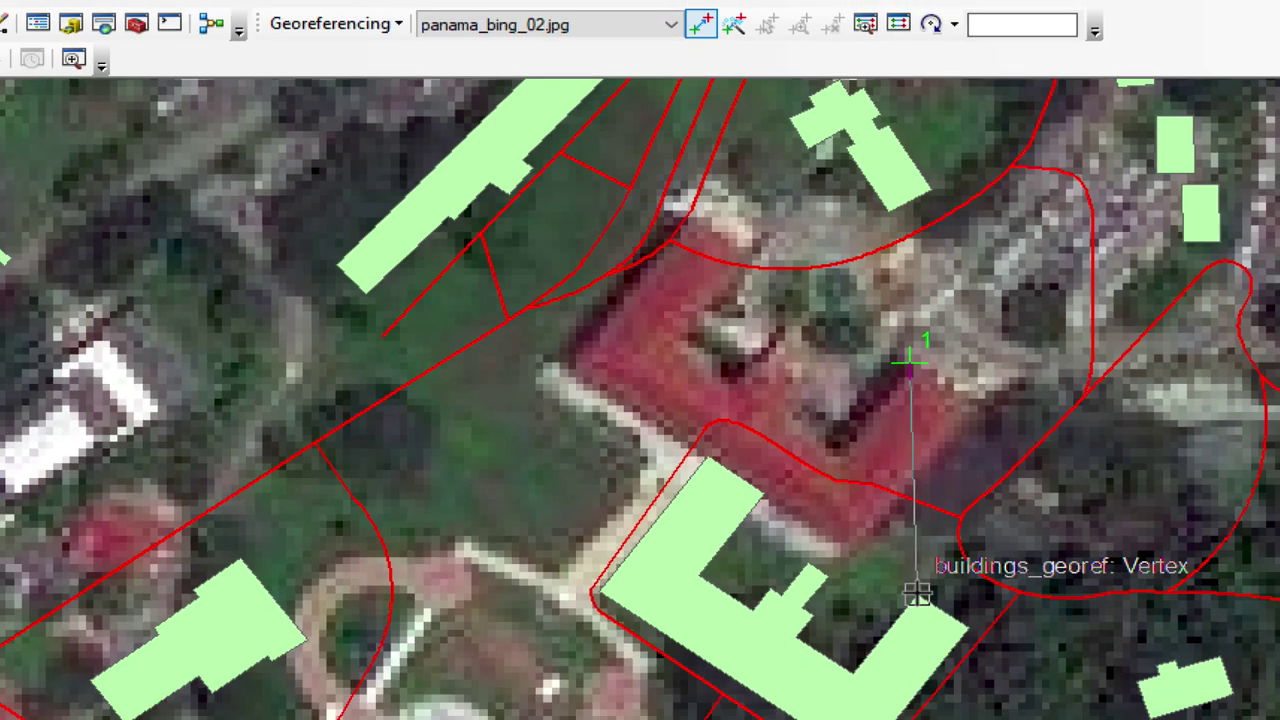
{"action": "left_click", "coordinate": [943, 654]}
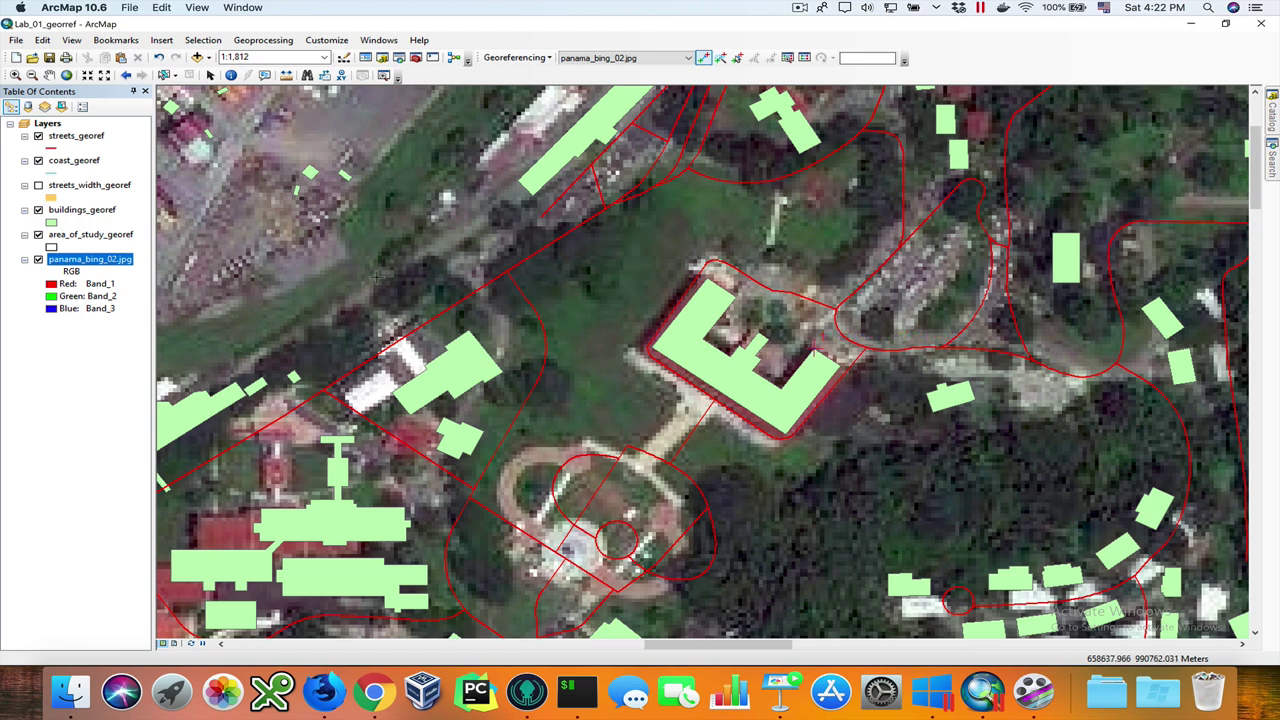
Add a second control point linking the courtyard building's lower corner, south of the roundabout, to its buildings_georef vertex
{"action": "left_click", "coordinate": [48, 75]}
{"action": "left_click_drag", "start_coordinate": [590, 407], "coordinate": [560, 182]}
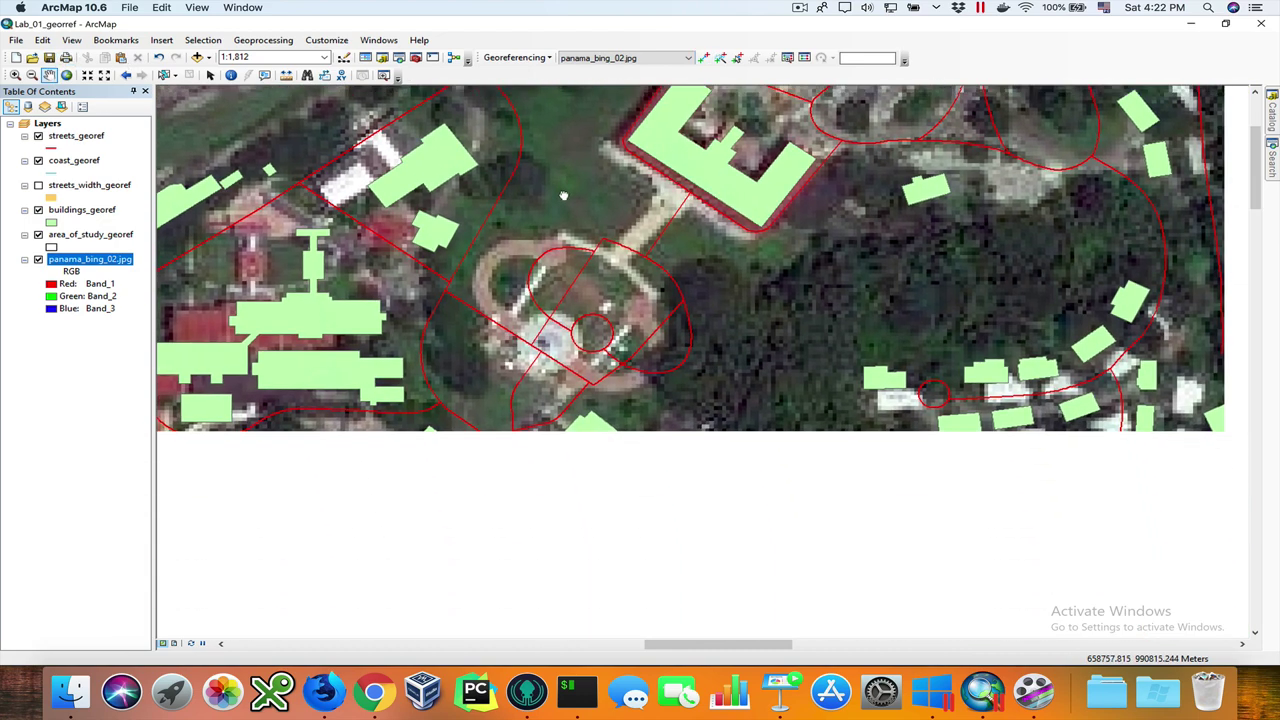
{"action": "left_click_drag", "start_coordinate": [602, 384], "coordinate": [612, 332]}
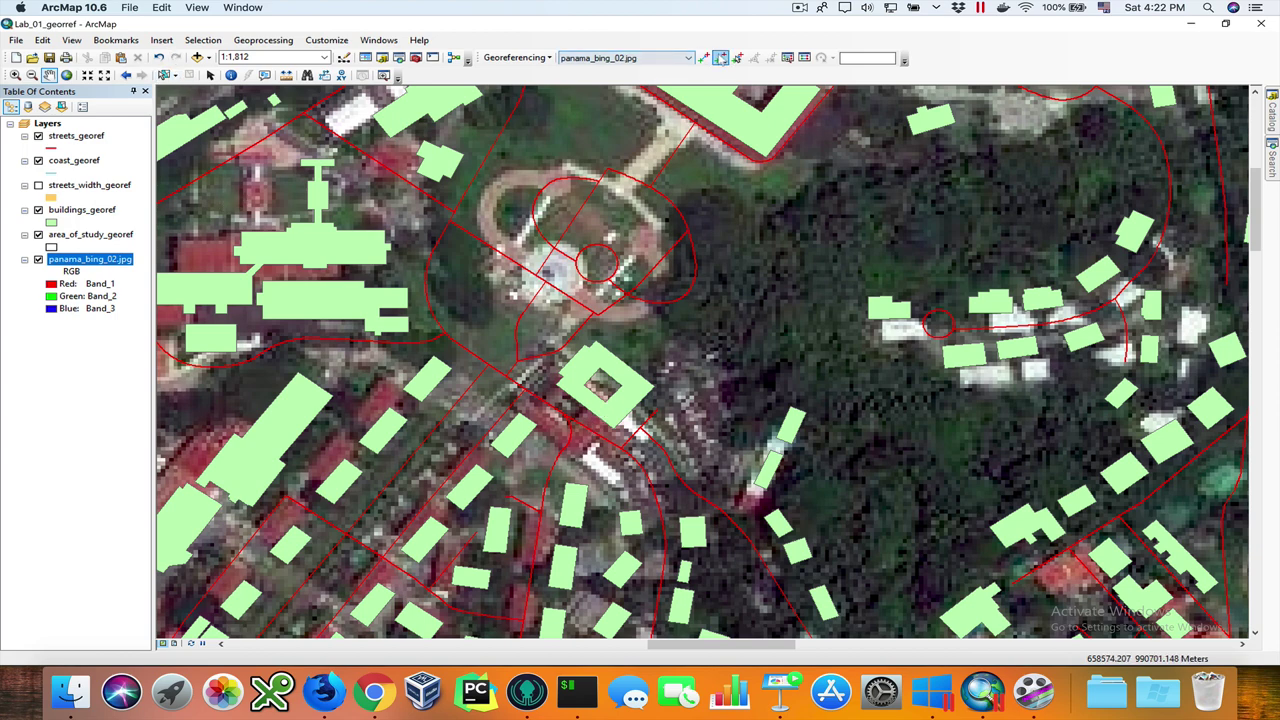
{"action": "left_click", "coordinate": [703, 57]}
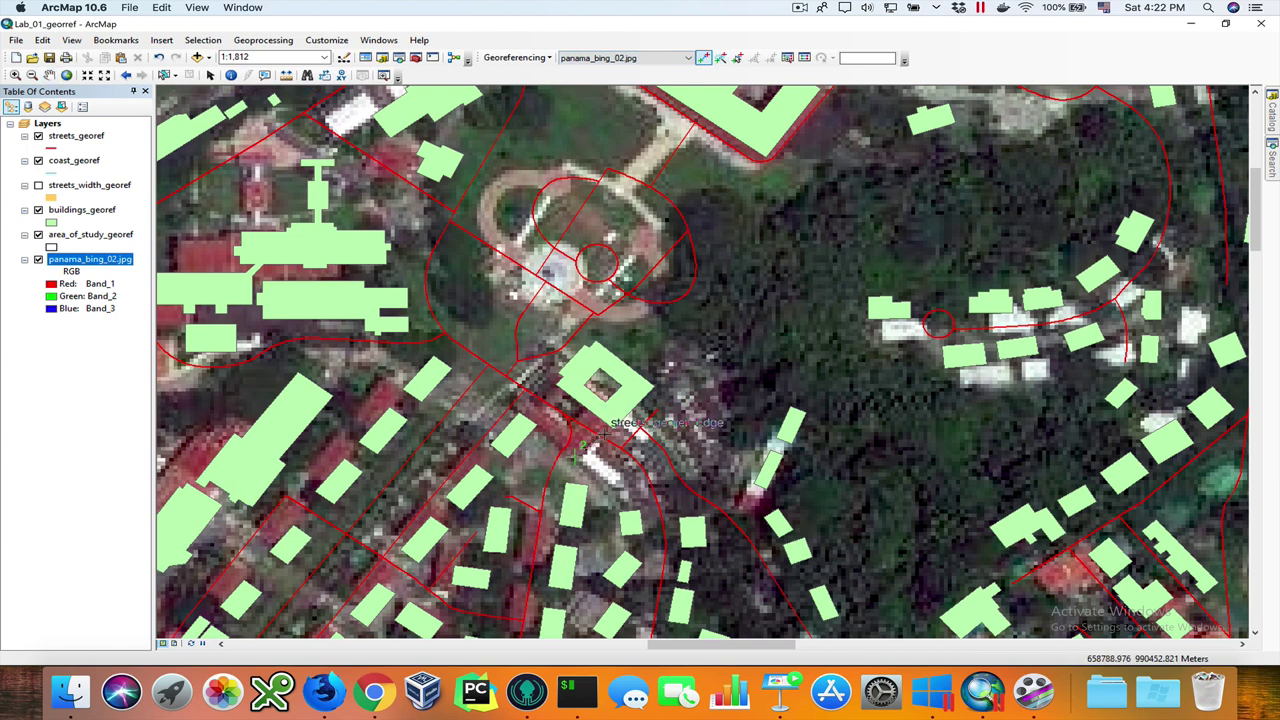
{"action": "left_click", "coordinate": [613, 425]}
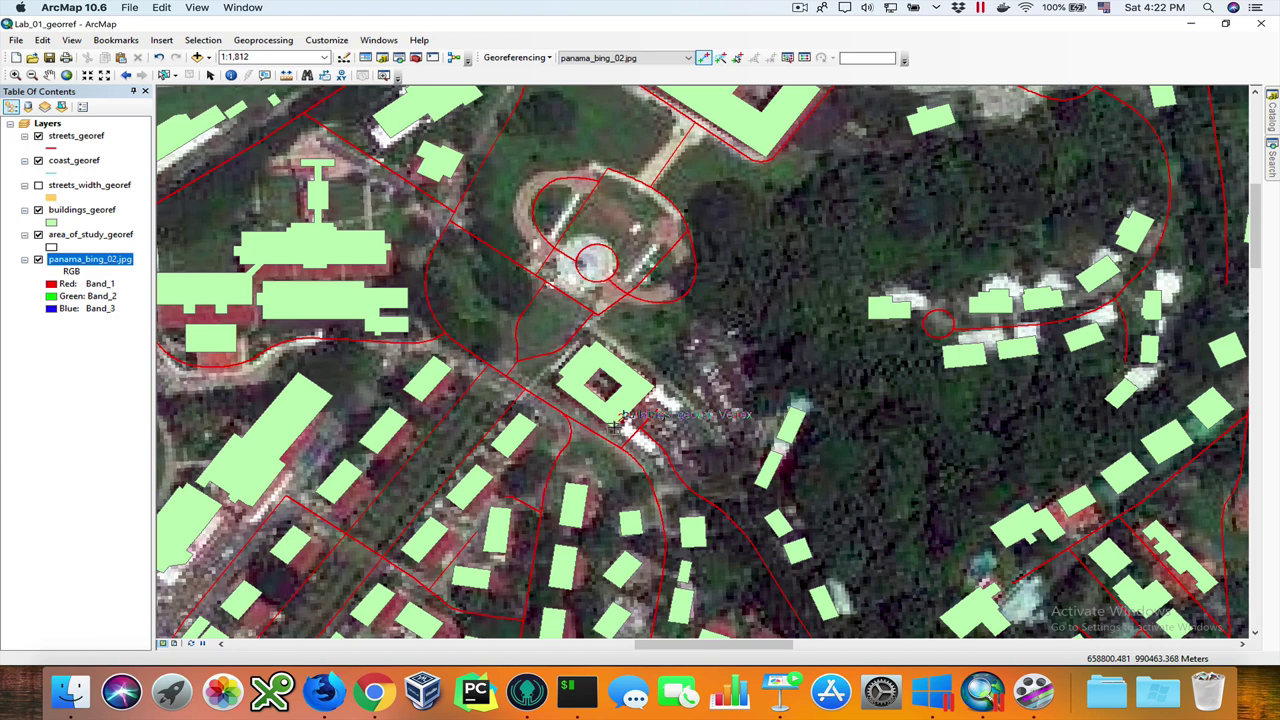
{"action": "left_click", "coordinate": [614, 425]}
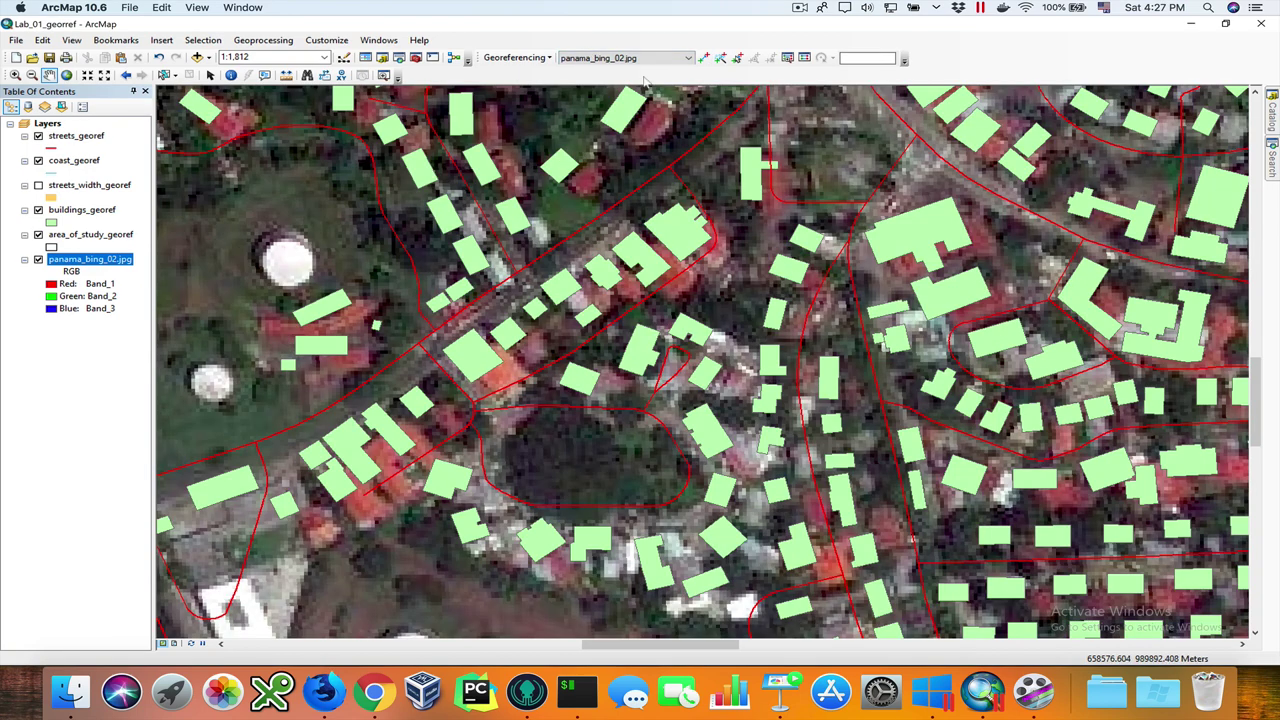
Add control point 6 from the red-roof corner to the small building's buildings_georef vertex north of the diagonal road, accepting the warning
{"action": "left_click", "coordinate": [704, 57]}
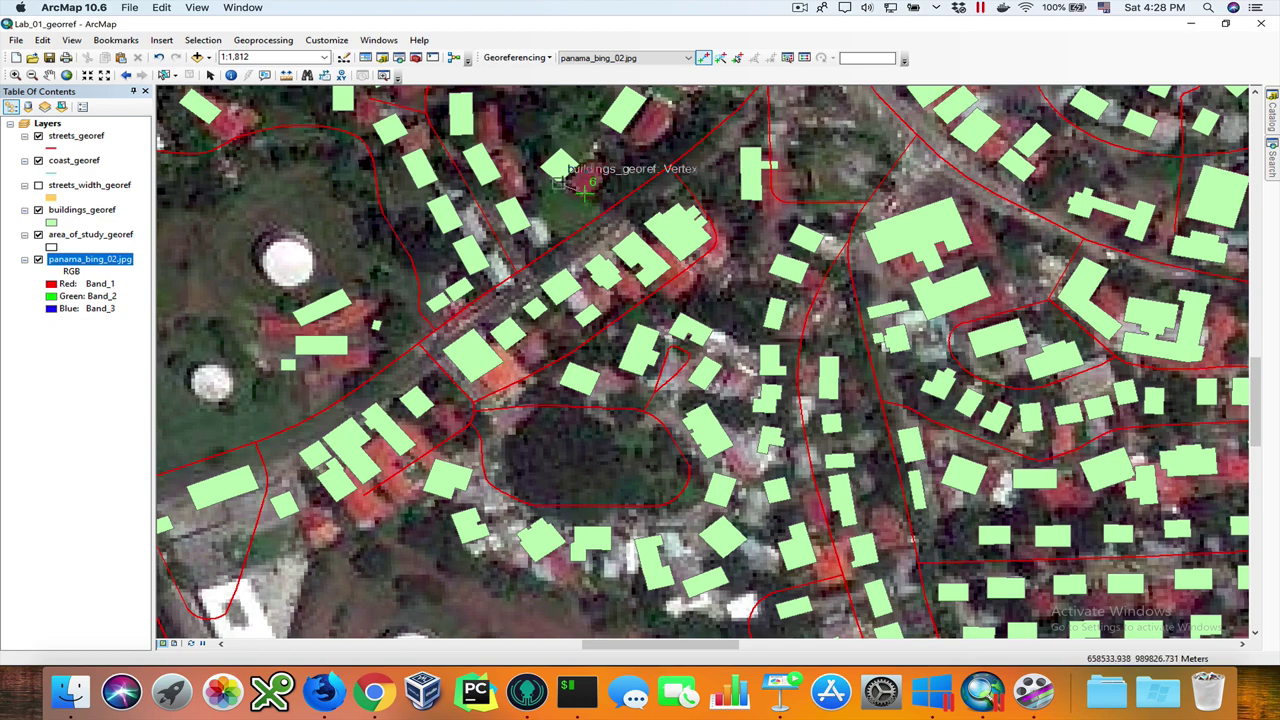
{"action": "left_click", "coordinate": [590, 188]}
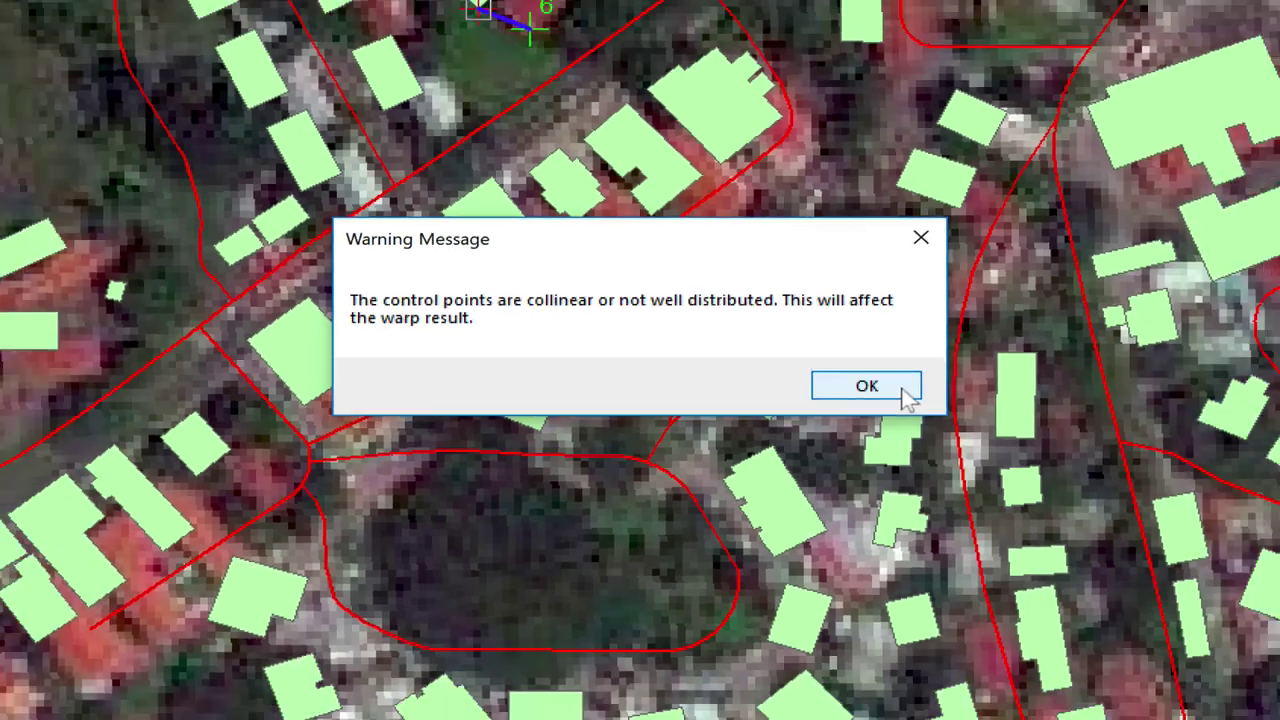
{"action": "left_click", "coordinate": [988, 395]}
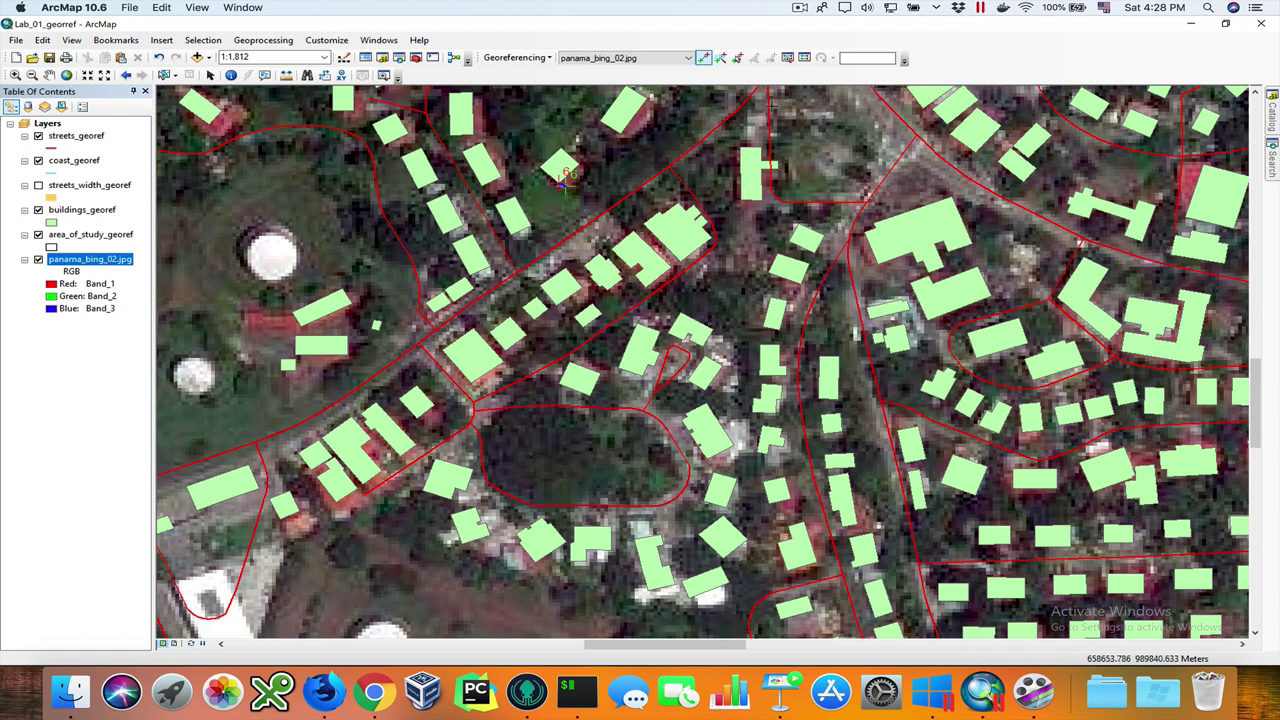
Examine the distribution of the control points over the source raster in the georeferencing viewer
{"action": "left_click", "coordinate": [787, 58]}
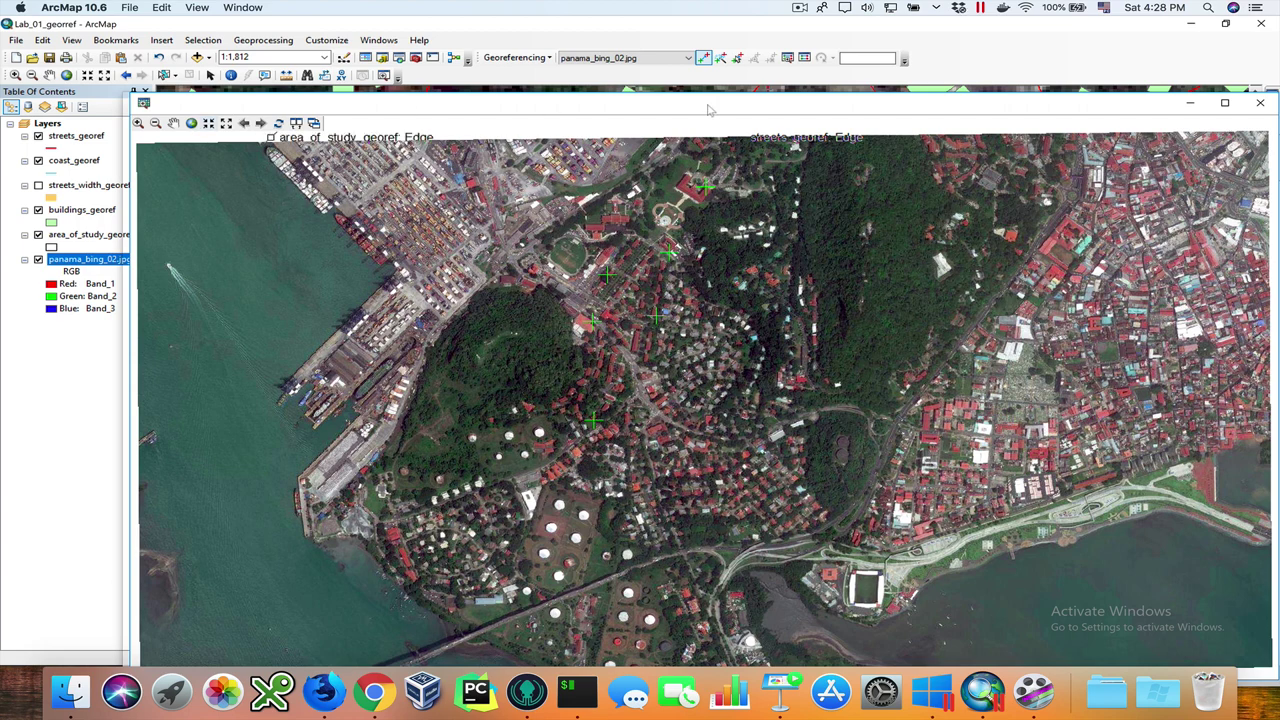
{"action": "left_click", "coordinate": [1261, 106]}
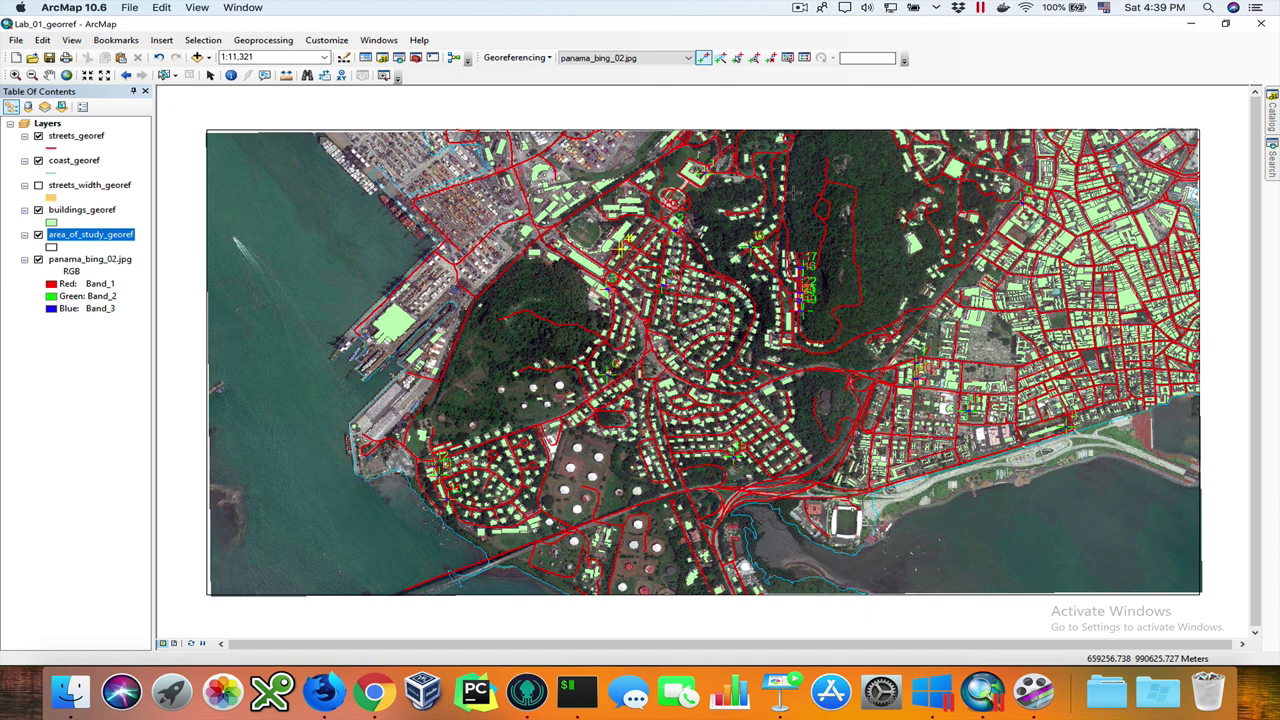
{"action": "left_click", "coordinate": [787, 57]}
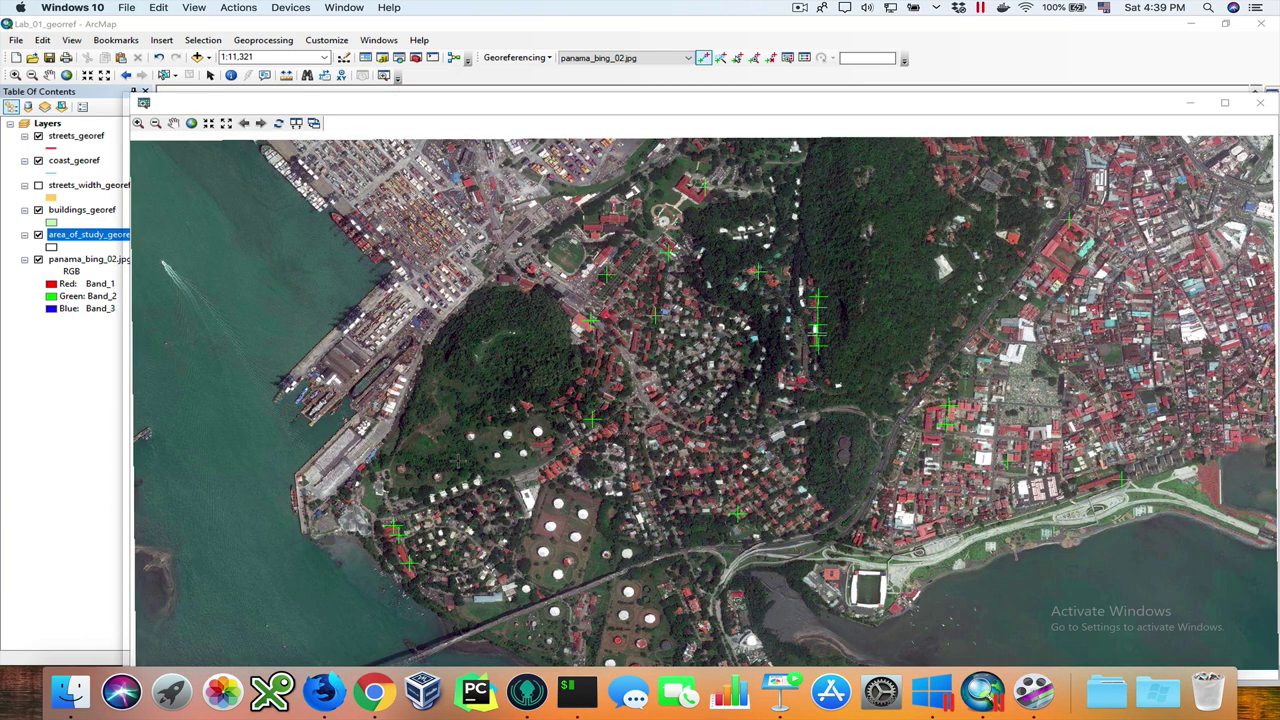
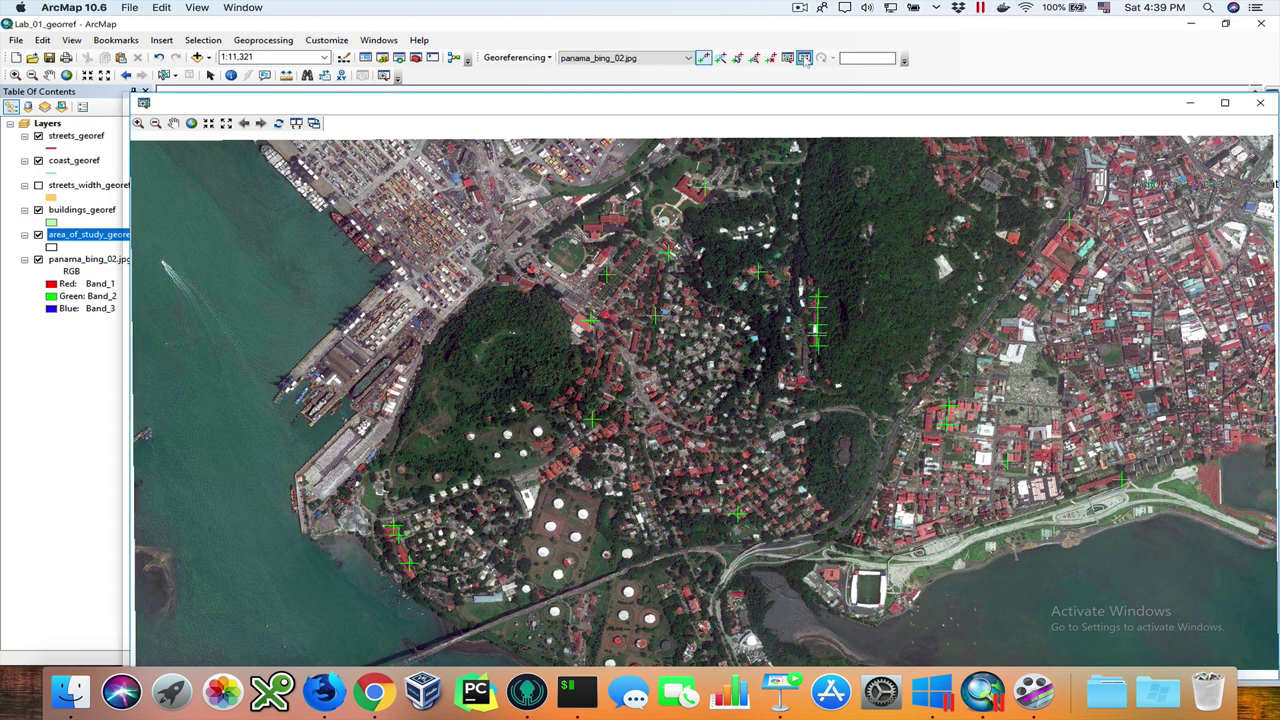
Open the link table and review the residuals of all control points and the total RMS error
{"action": "left_click", "coordinate": [804, 58]}
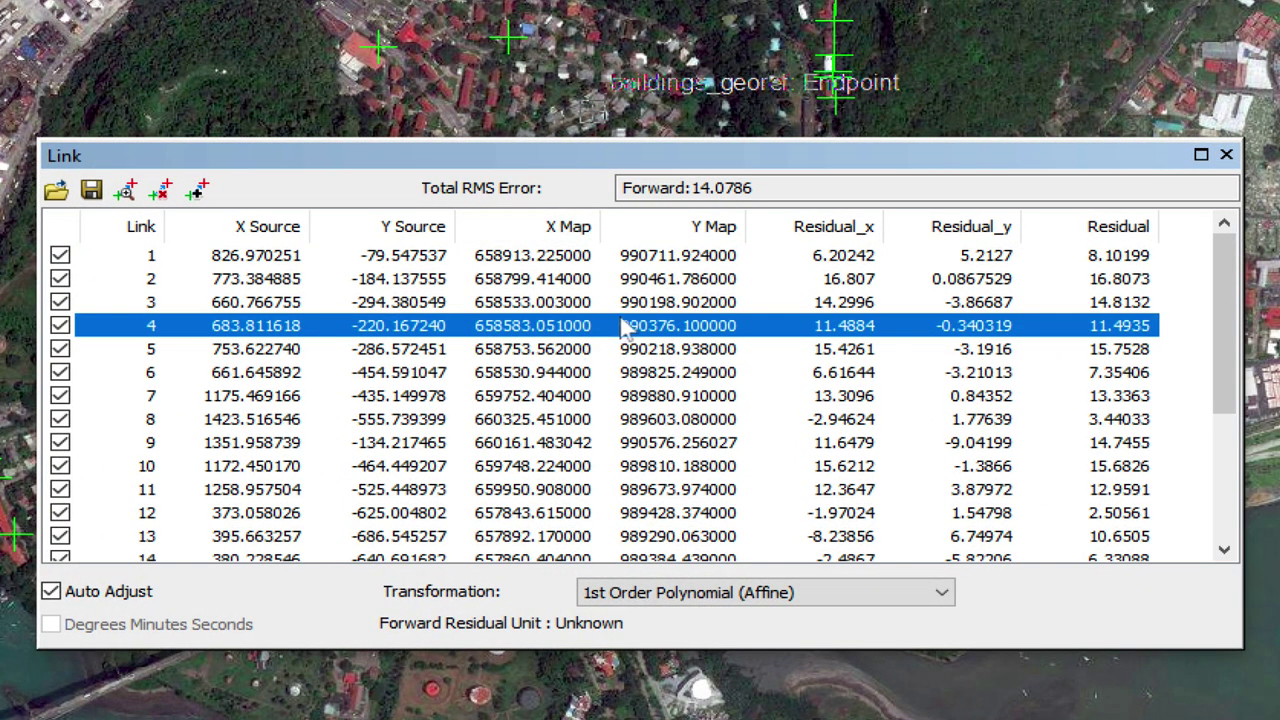
{"action": "scroll", "coordinate": [623, 328], "scroll_direction": "down", "scroll_amount": 1}
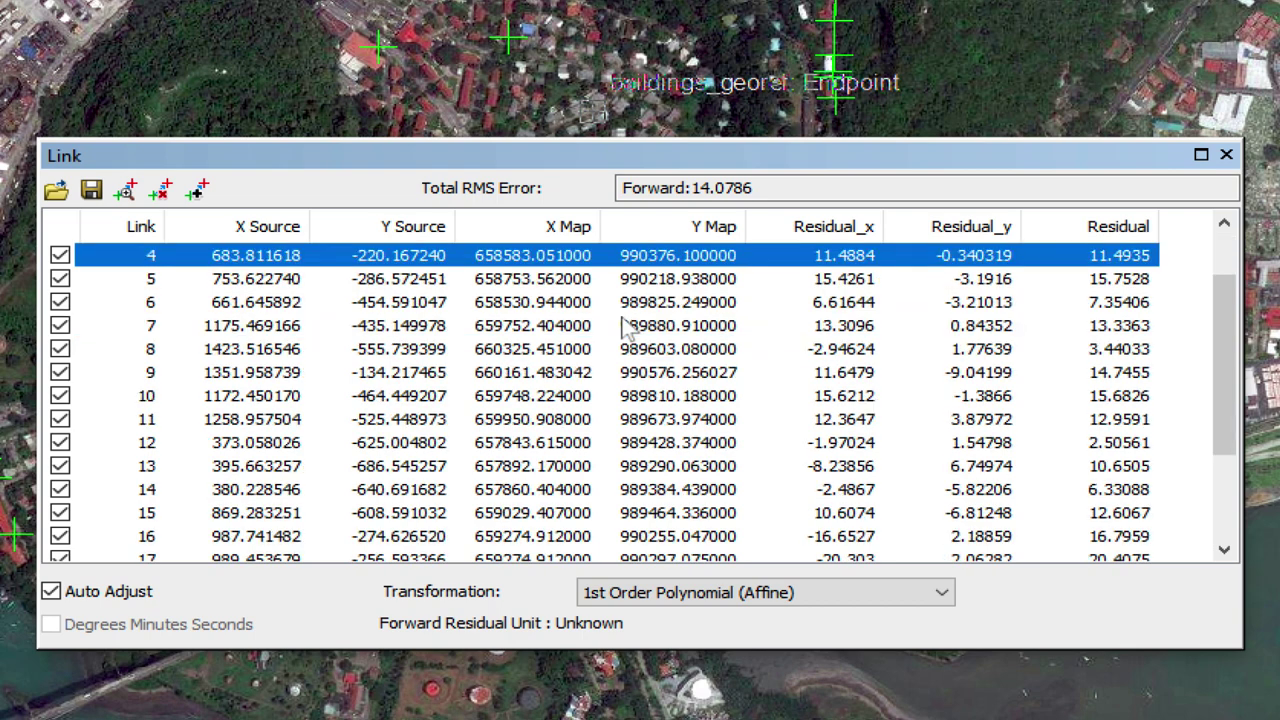
{"action": "scroll", "coordinate": [623, 328], "scroll_direction": "down", "scroll_amount": 2}
{"action": "scroll", "coordinate": [714, 337], "scroll_direction": "up", "scroll_amount": 3}
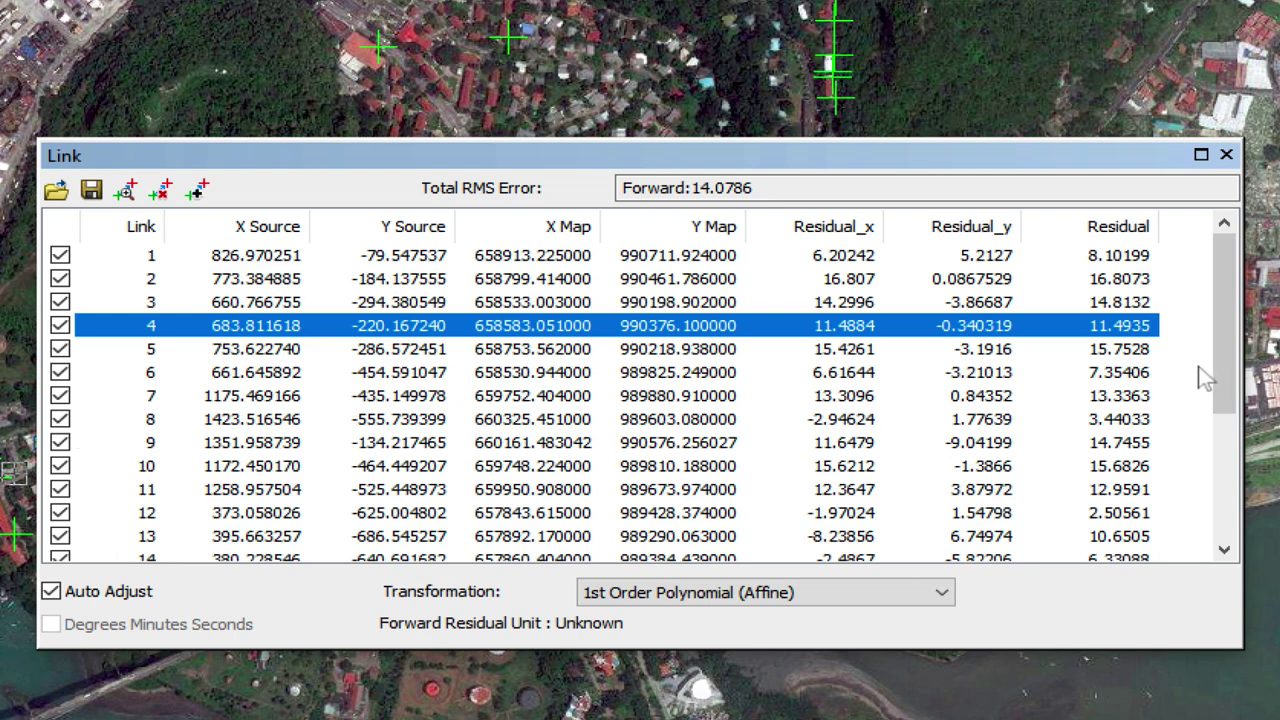
{"action": "left_click_drag", "start_coordinate": [1226, 385], "coordinate": [1228, 468]}
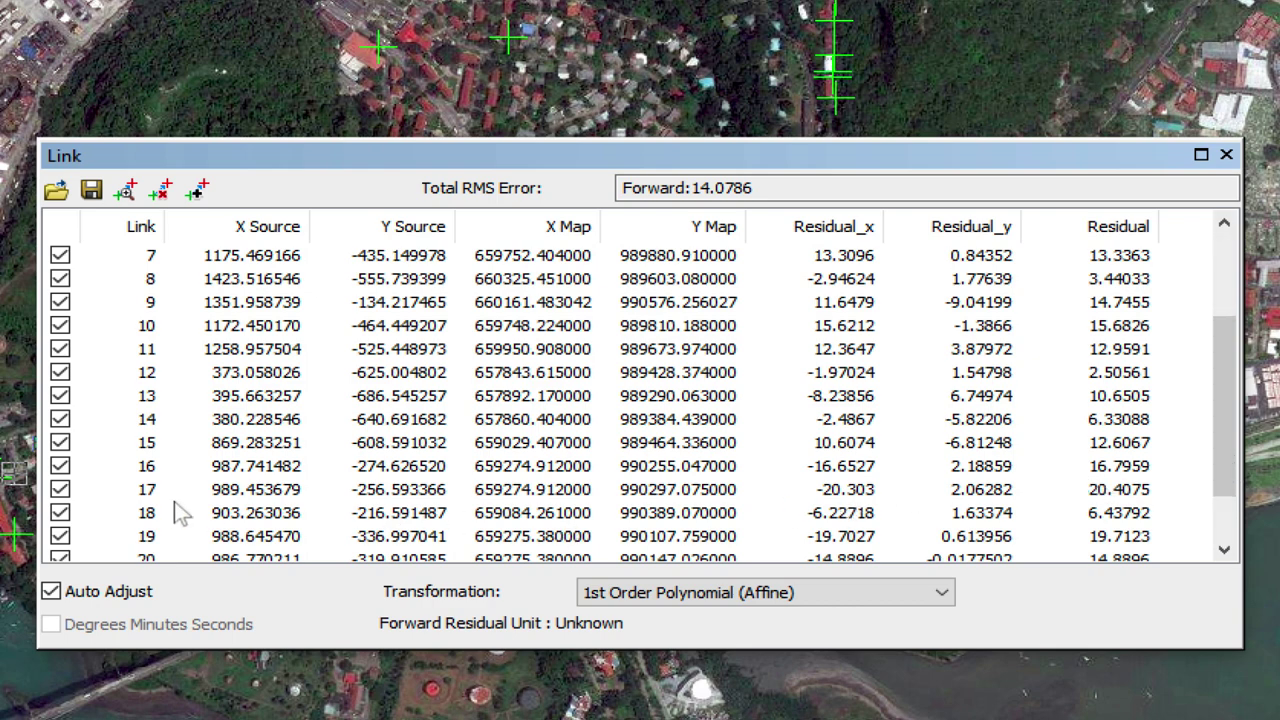
Try excluding link 17 from the transformation, include it again, and close the link table
{"action": "left_click", "coordinate": [58, 489]}
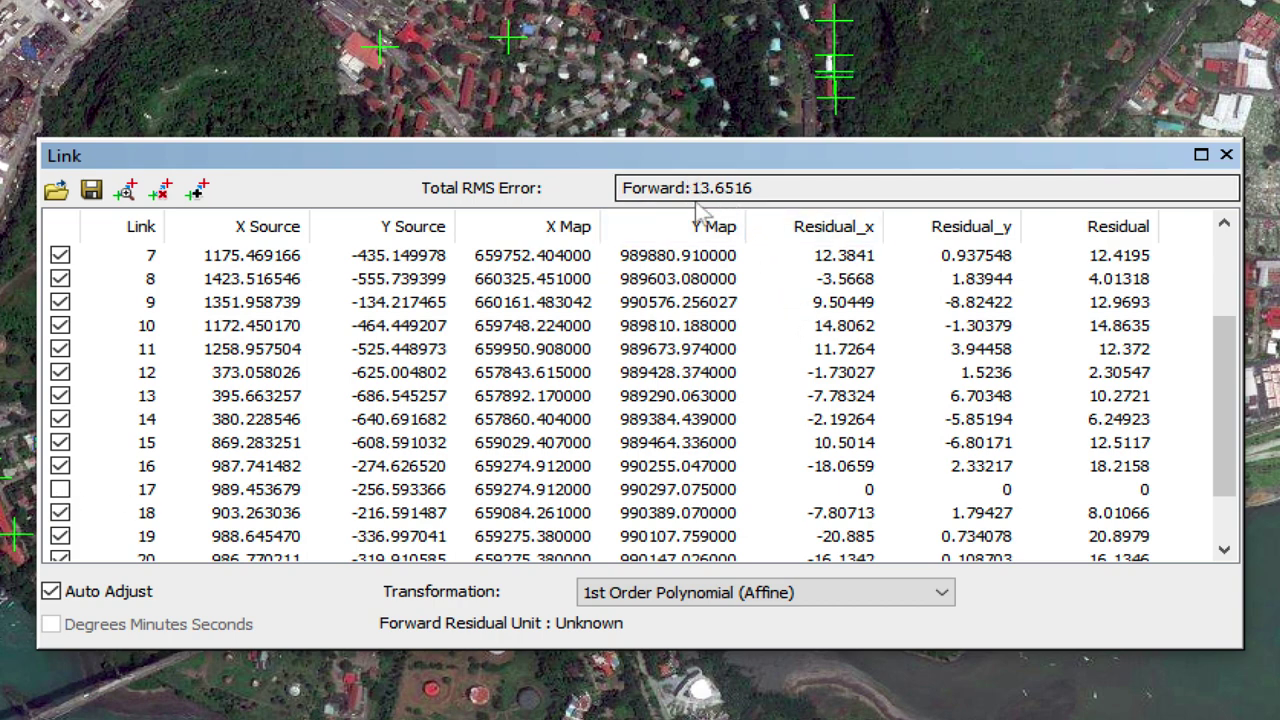
{"action": "left_click", "coordinate": [60, 489]}
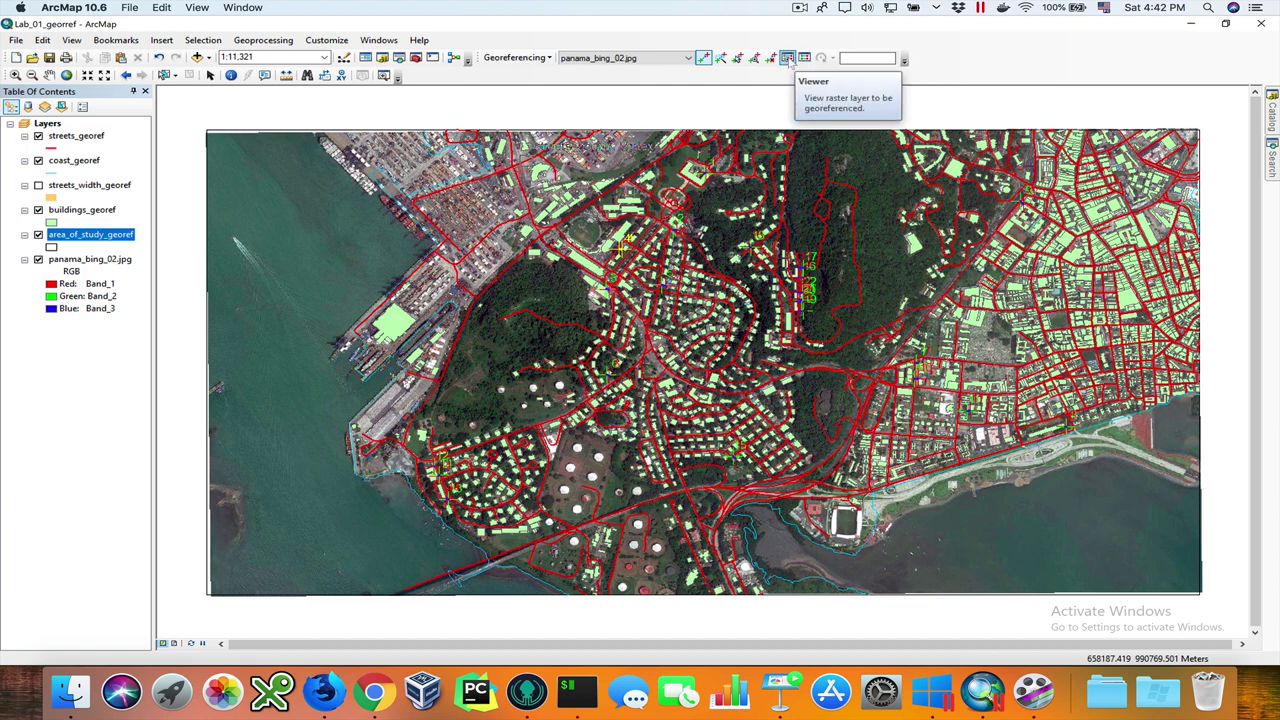
{"action": "left_click", "coordinate": [804, 57]}
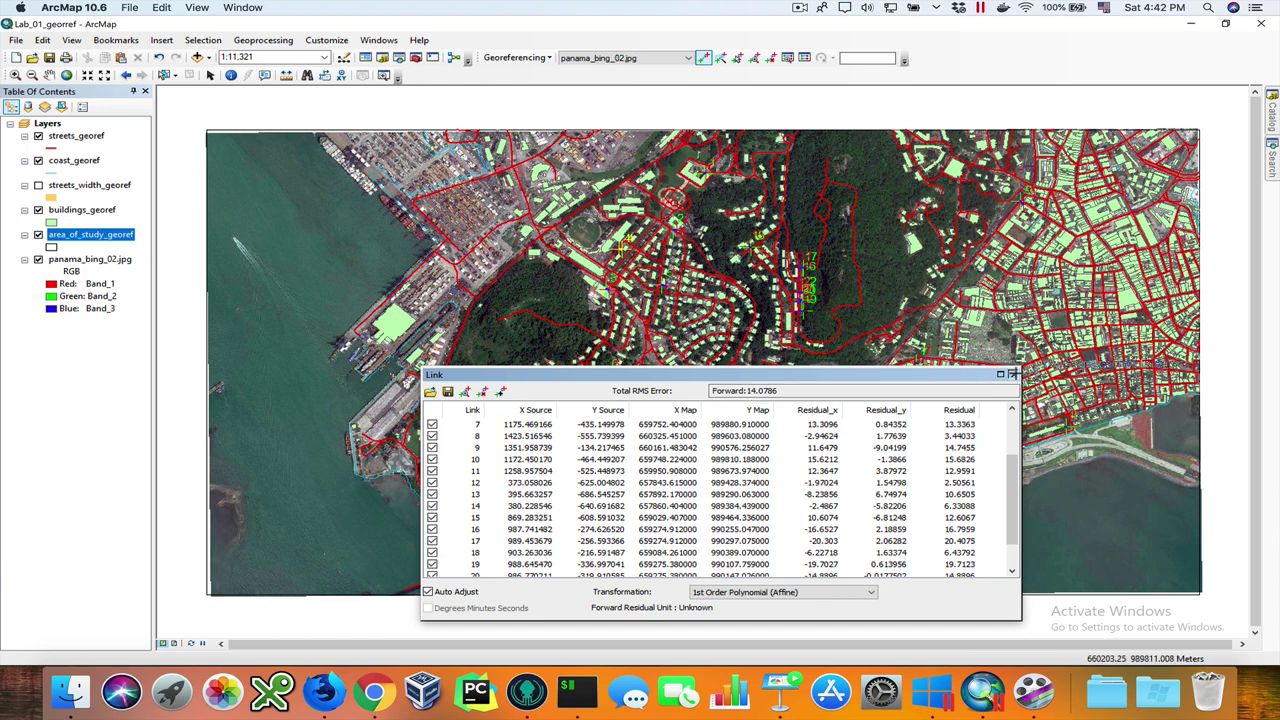
{"action": "left_click", "coordinate": [1012, 374]}
Start rectifying the georeferenced image with a cell size of 2.5 and Bilinear Interpolation (for continuous data) resampling
{"action": "left_click", "coordinate": [520, 58]}
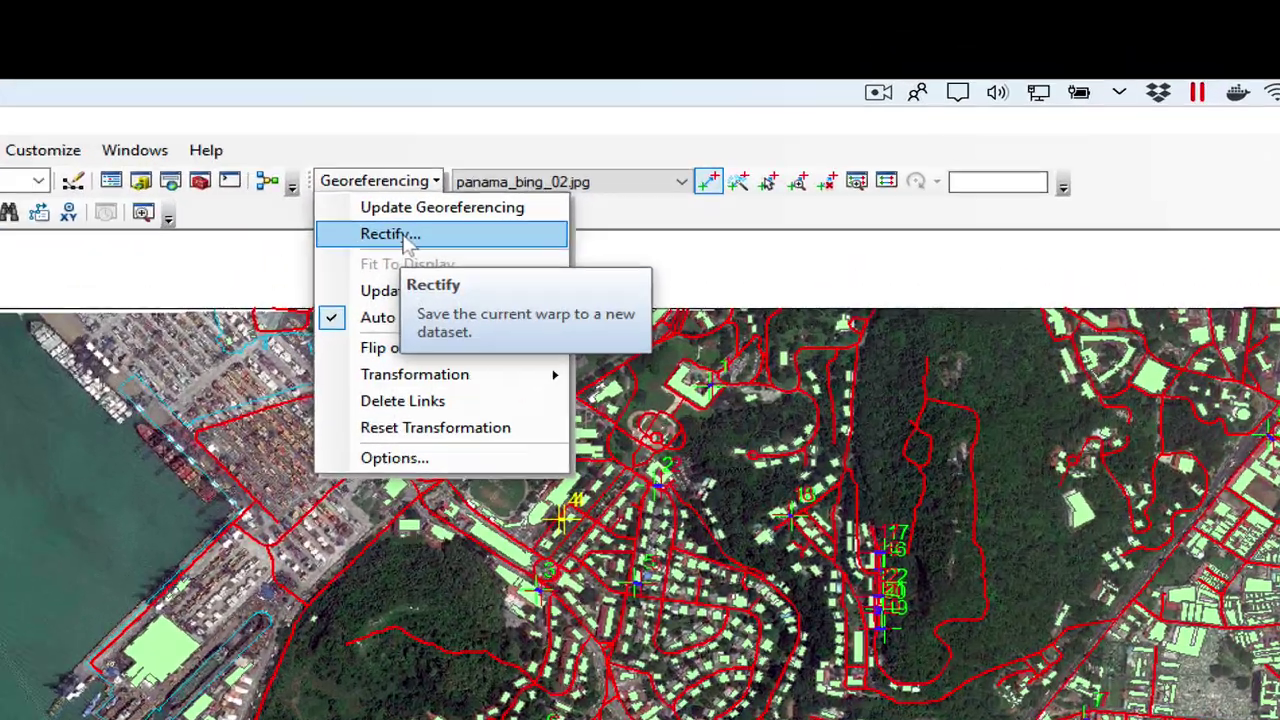
{"action": "left_click", "coordinate": [533, 90]}
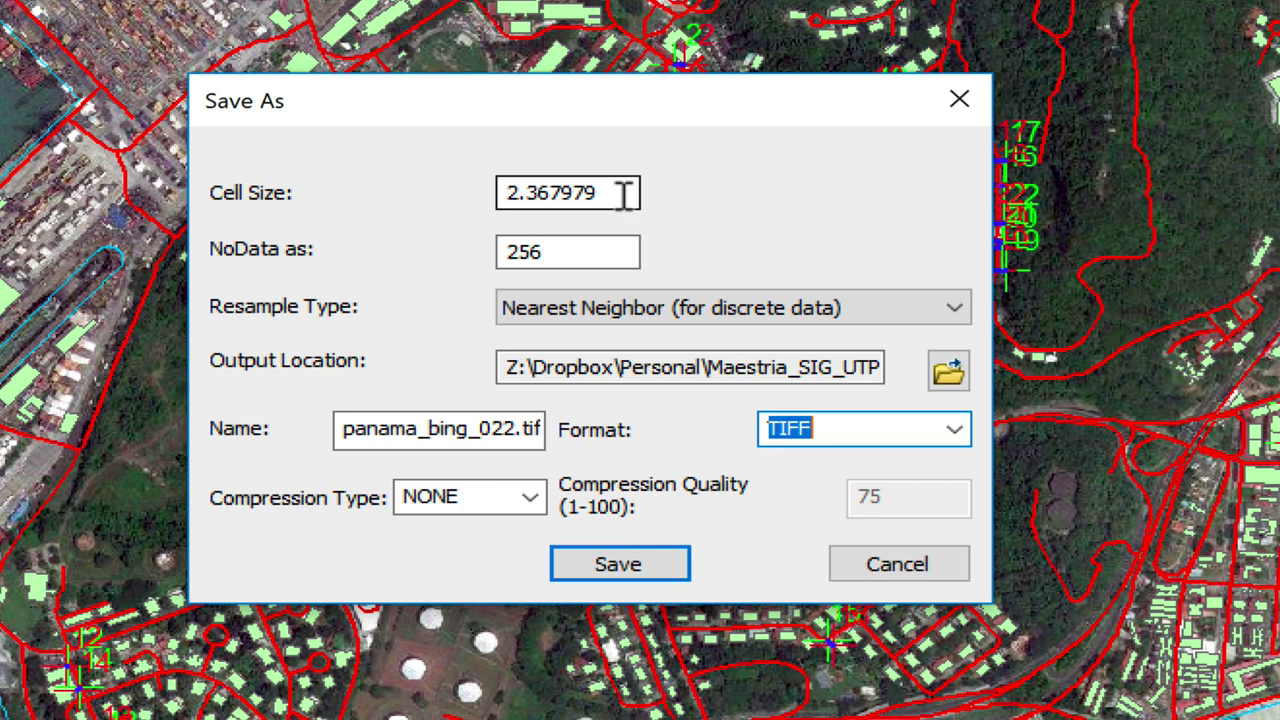
{"action": "left_click_drag", "start_coordinate": [623, 195], "coordinate": [255, 200]}
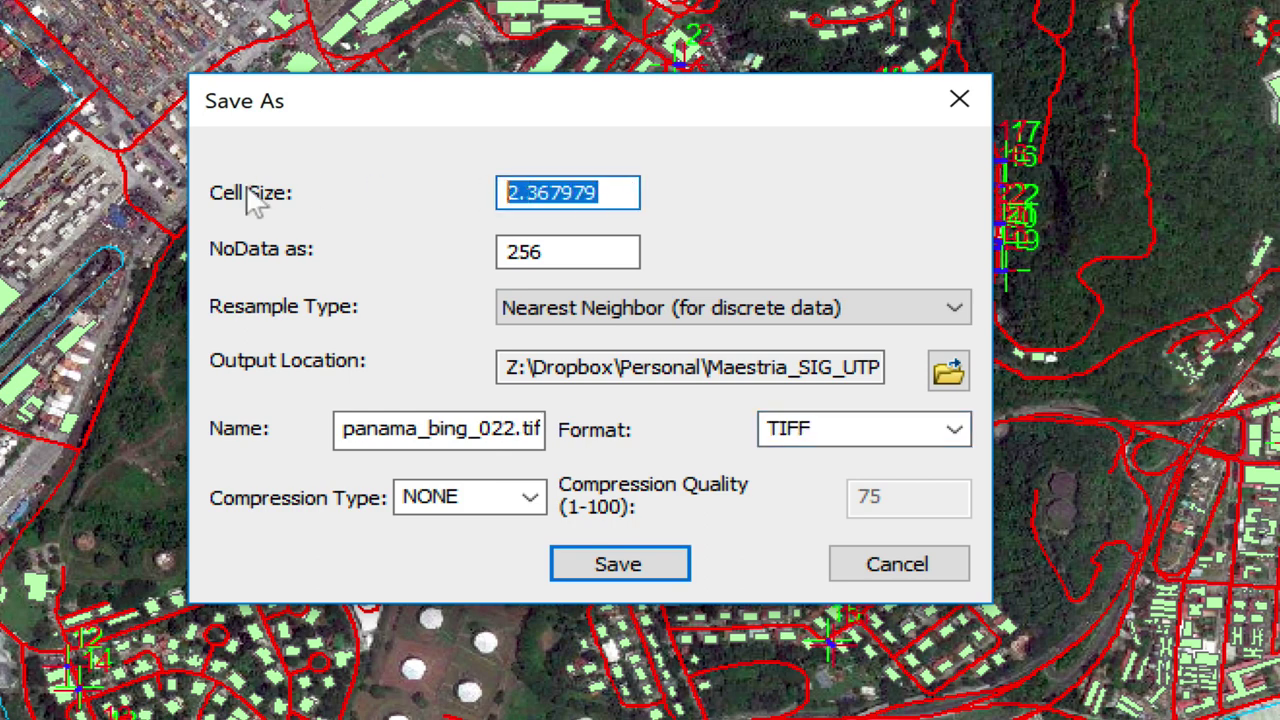
{"action": "type", "text": "2.5"}
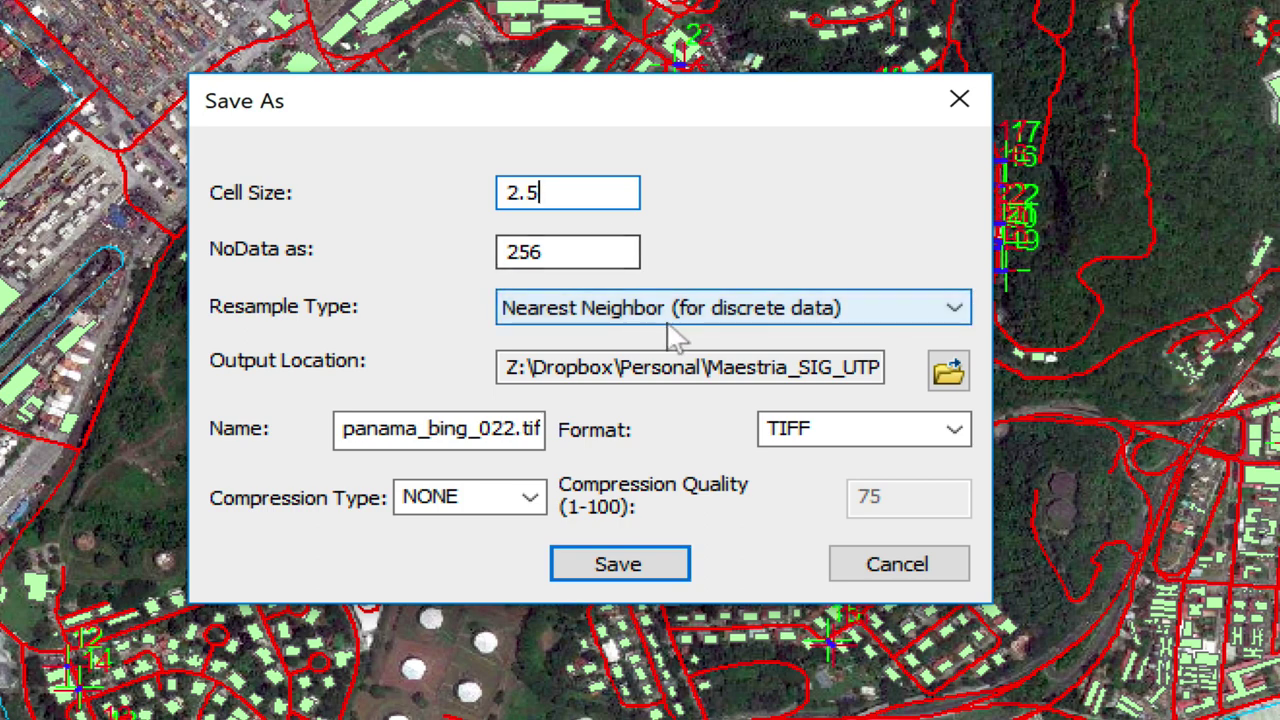
{"action": "left_click", "coordinate": [719, 312]}
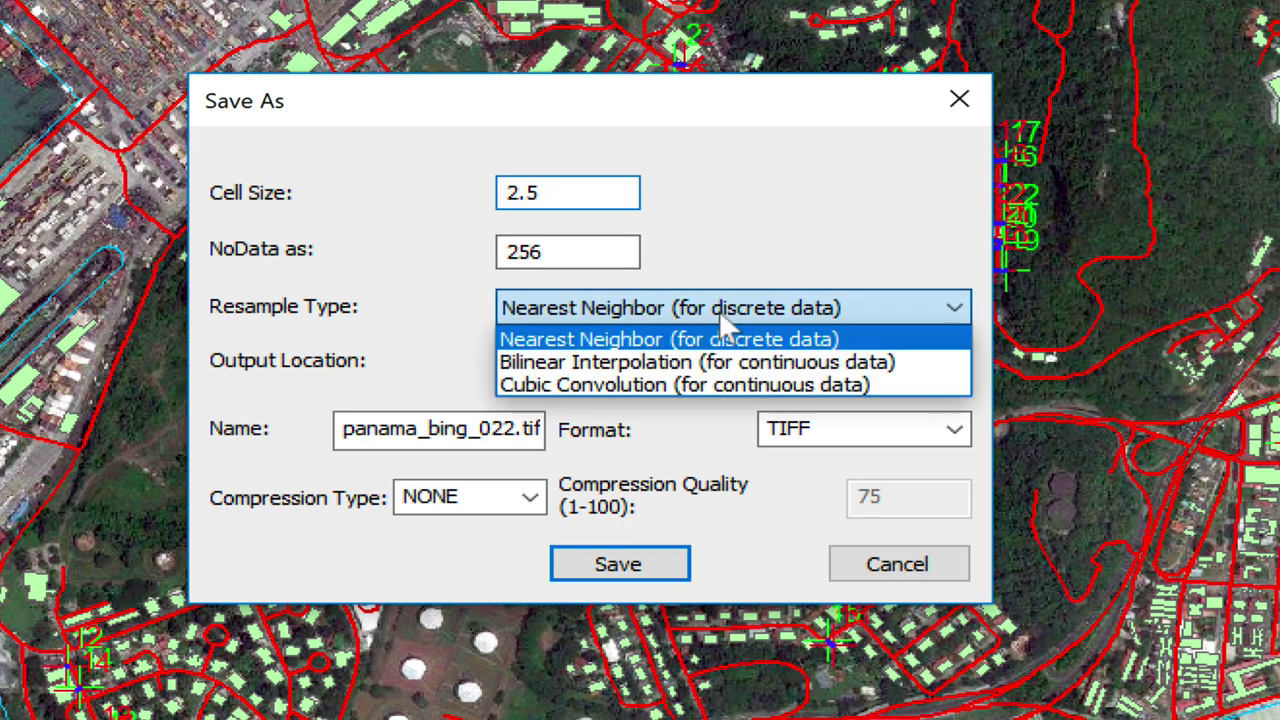
{"action": "left_click", "coordinate": [726, 368]}
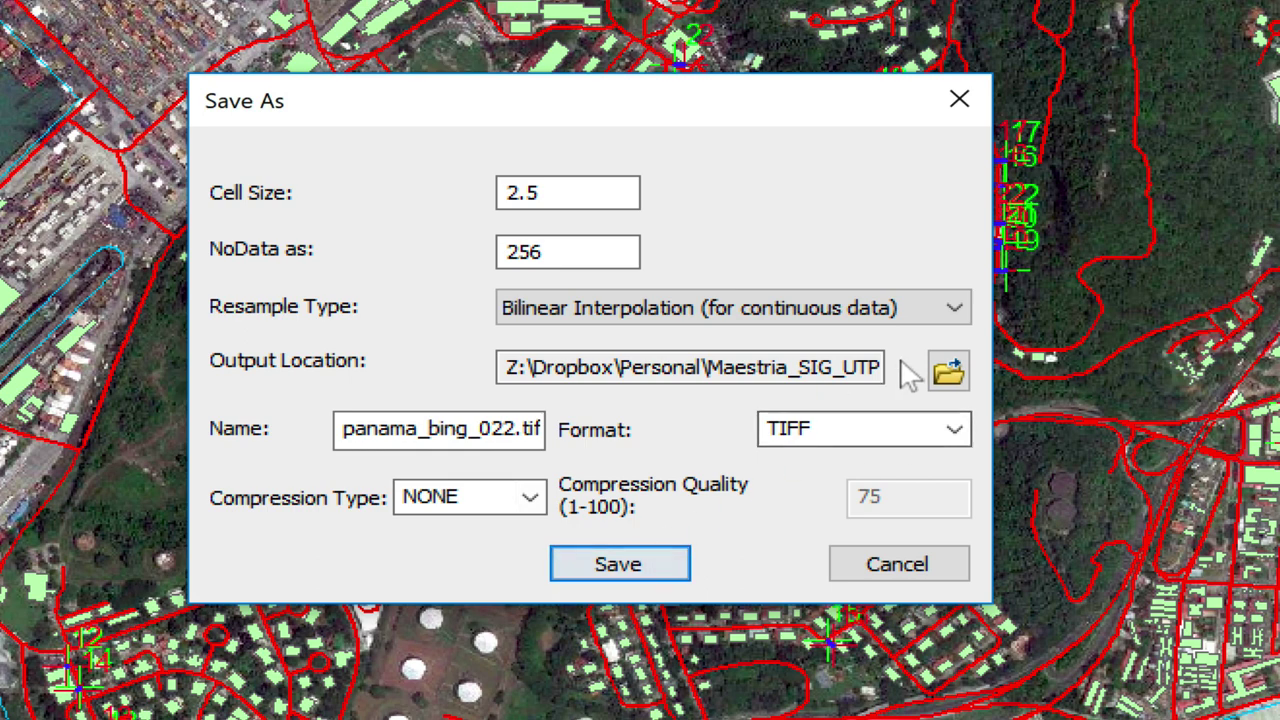
{"action": "left_click", "coordinate": [955, 375]}
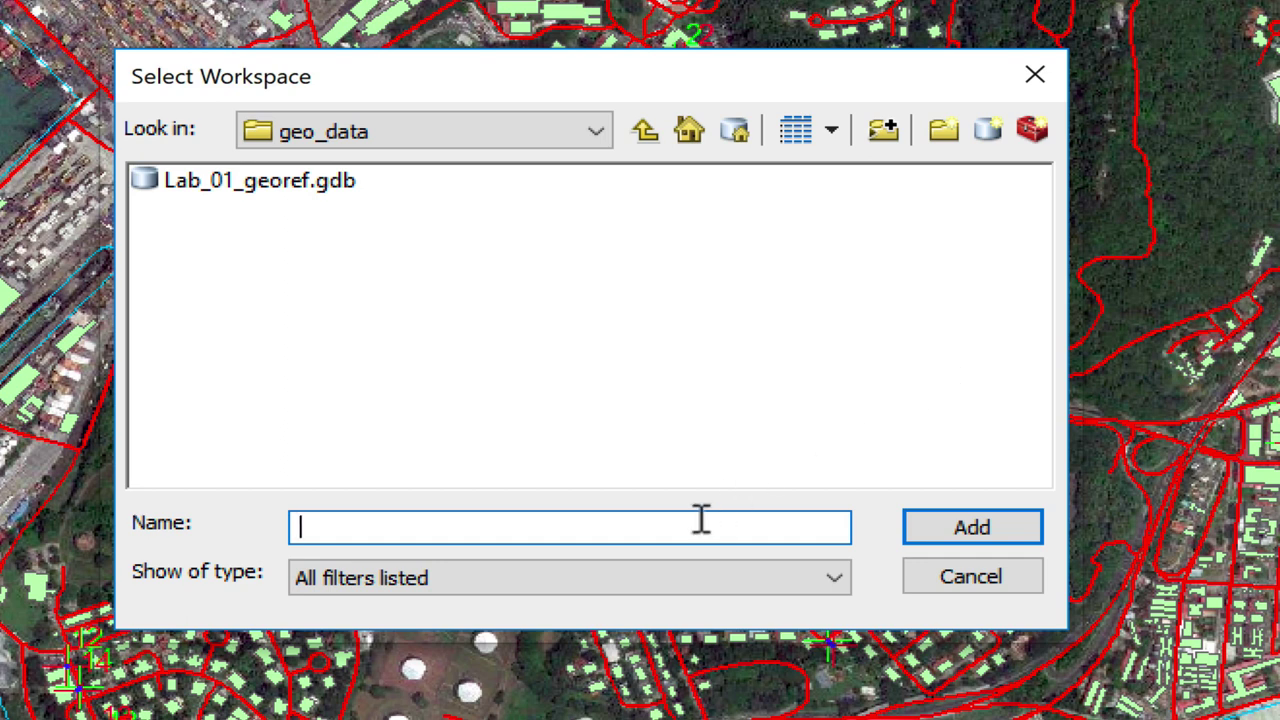
{"action": "type", "text": "pana"}
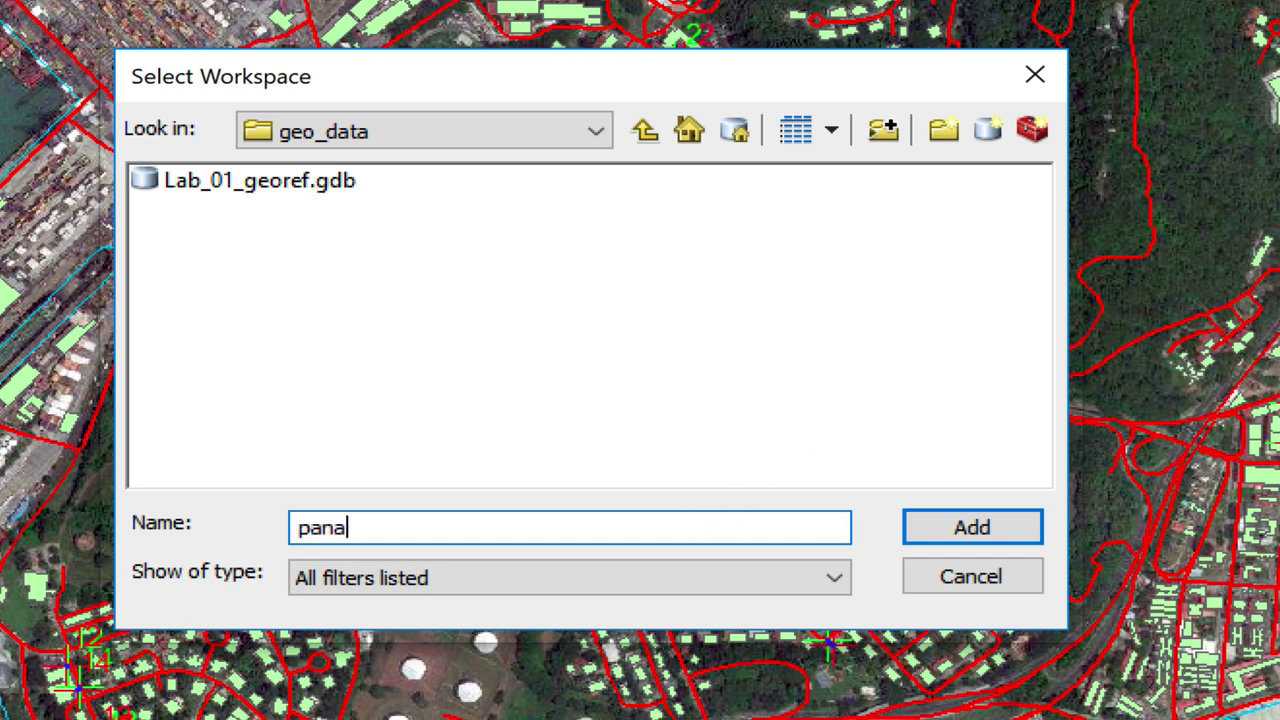
{"action": "type", "text": "ma_bing"}
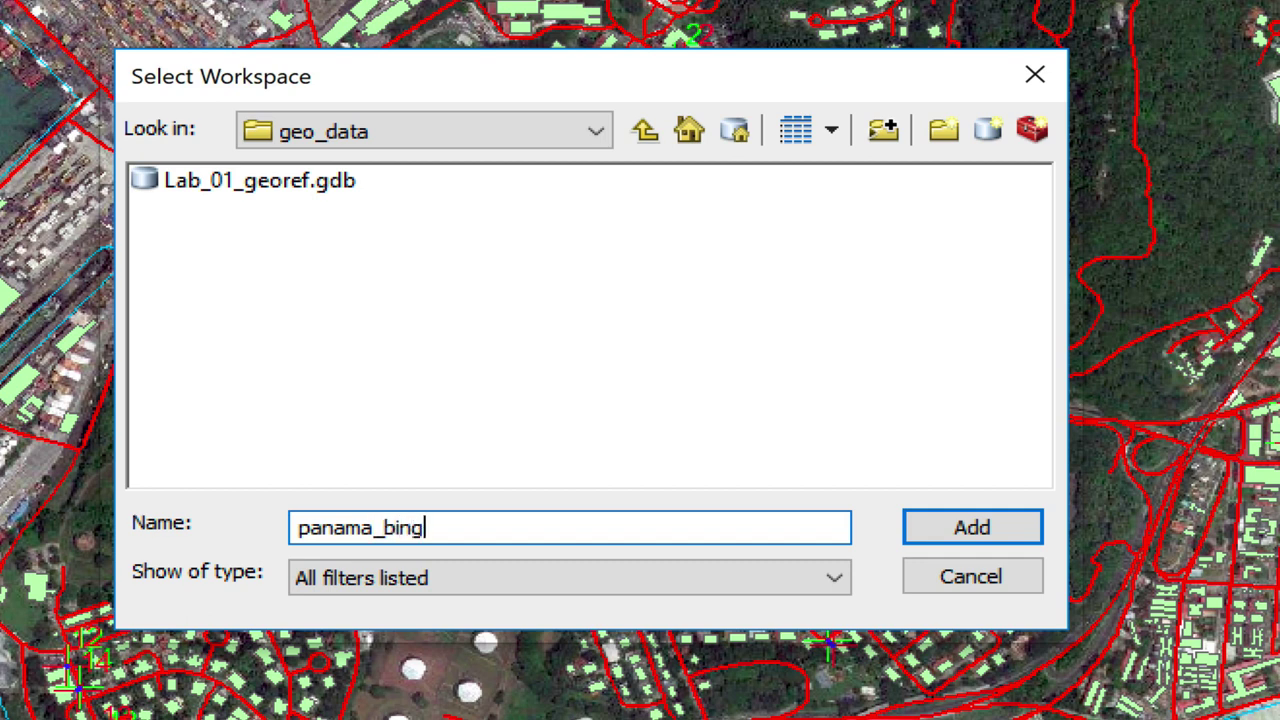
{"action": "type", "text": "_result"}
{"action": "left_click", "coordinate": [990, 530]}
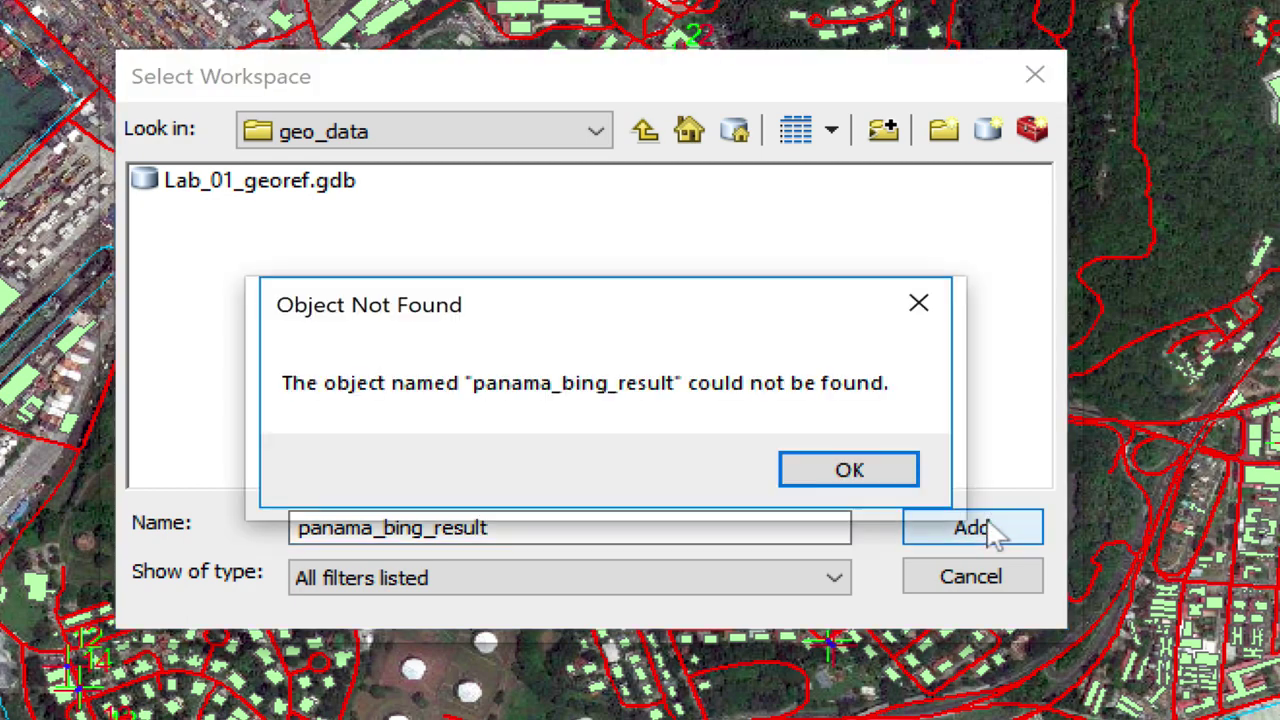
{"action": "left_click", "coordinate": [871, 482]}
{"action": "left_click", "coordinate": [943, 588]}
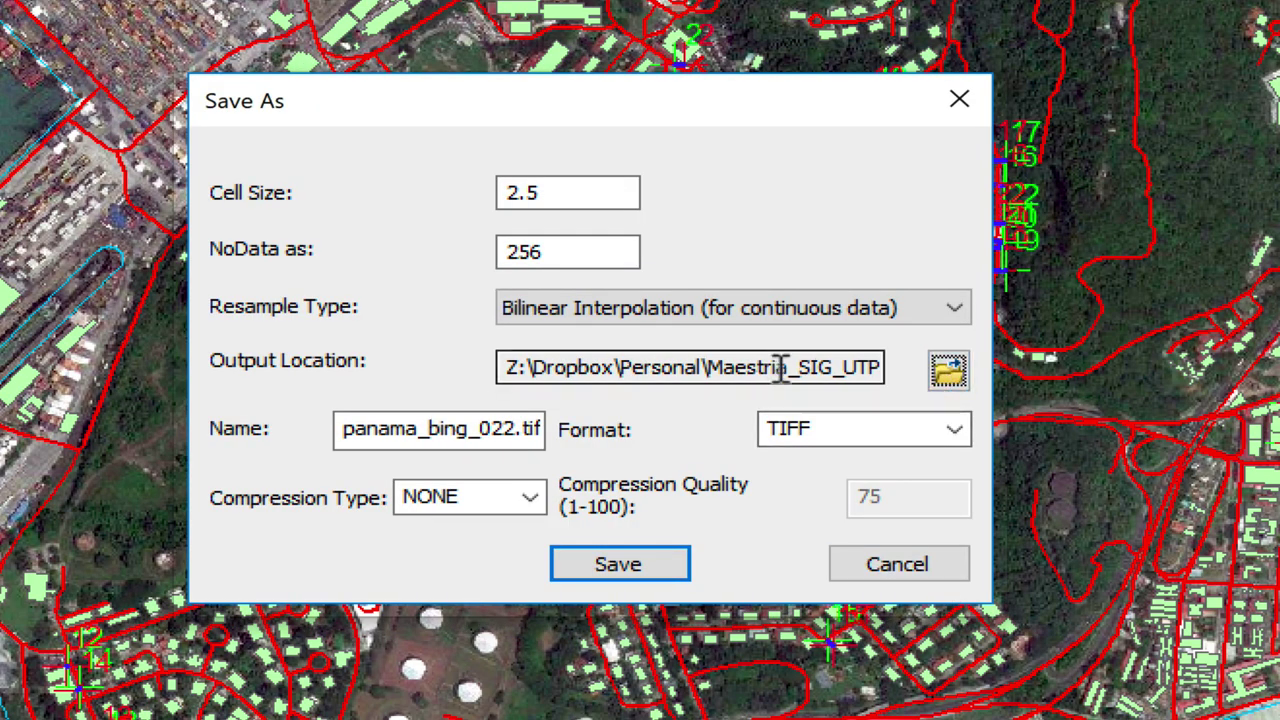
Name the rectified output panama_bing_result.tif and save it as an uncompressed TIFF
{"action": "left_click", "coordinate": [516, 428]}
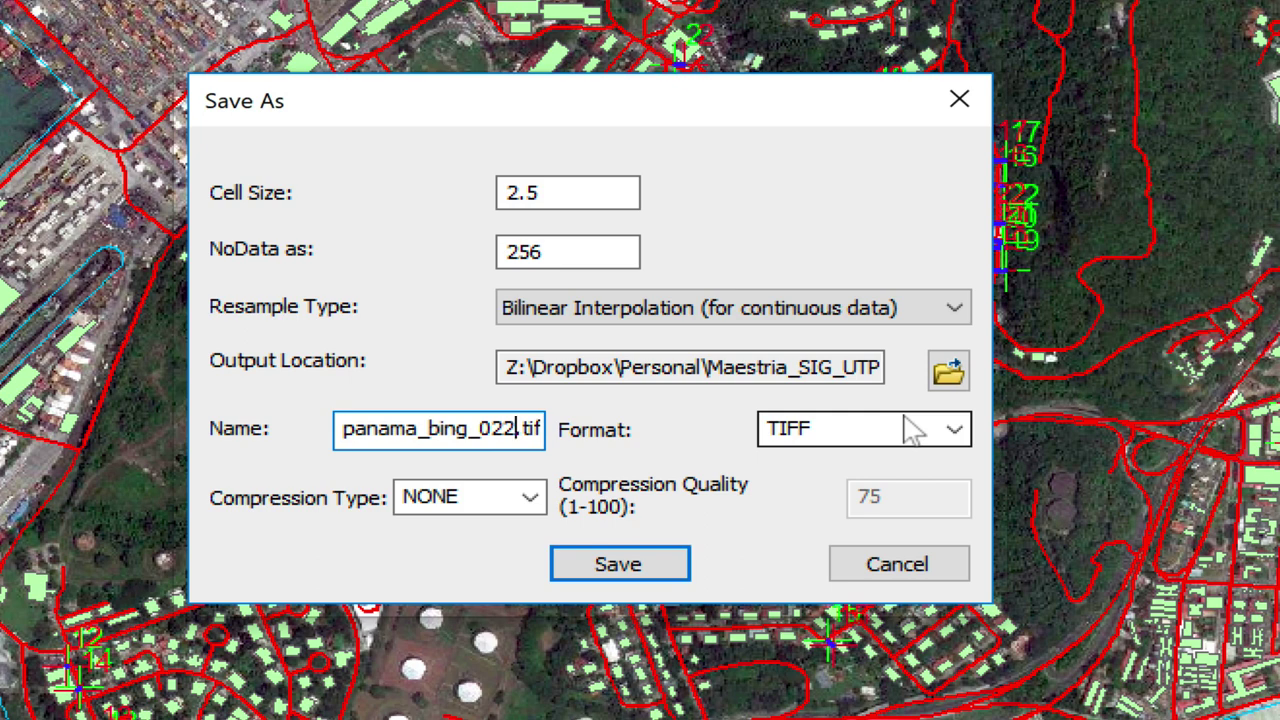
{"action": "key", "text": "BackSpace"}
{"action": "key", "text": "BackSpace"}
{"action": "key", "text": "BackSpace"}
{"action": "type", "text": "result"}
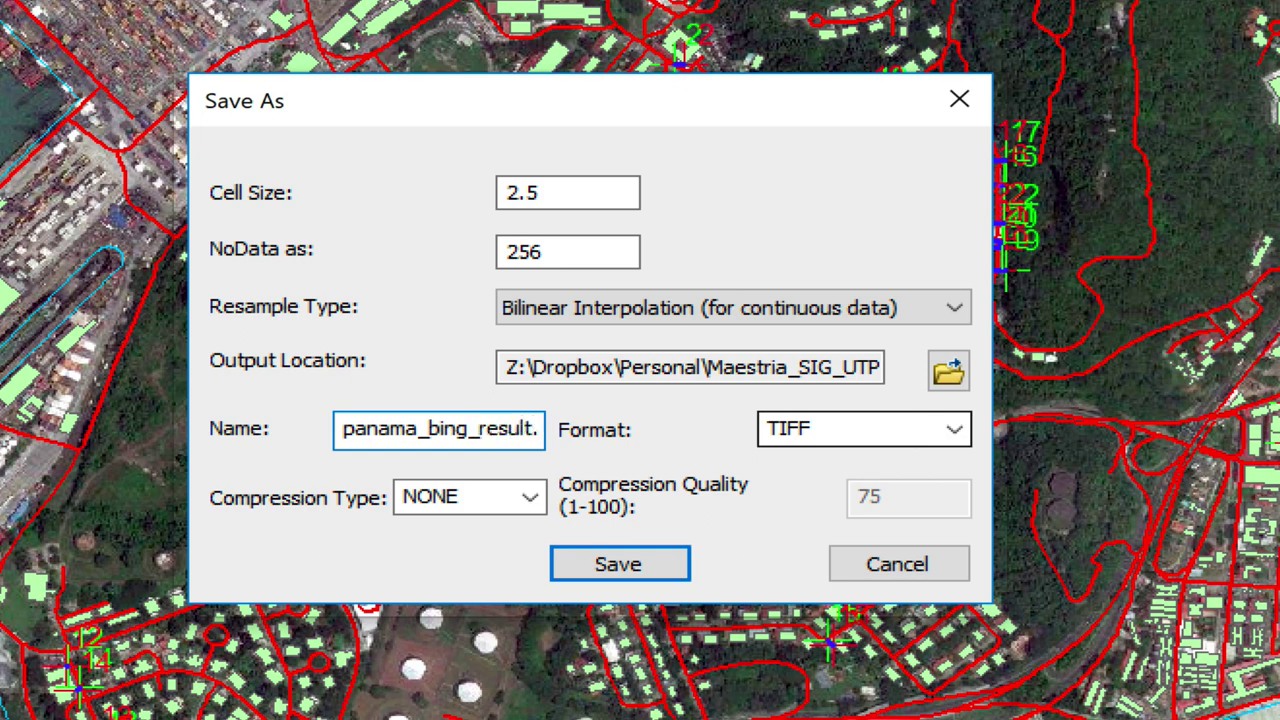
{"action": "left_click", "coordinate": [598, 566]}
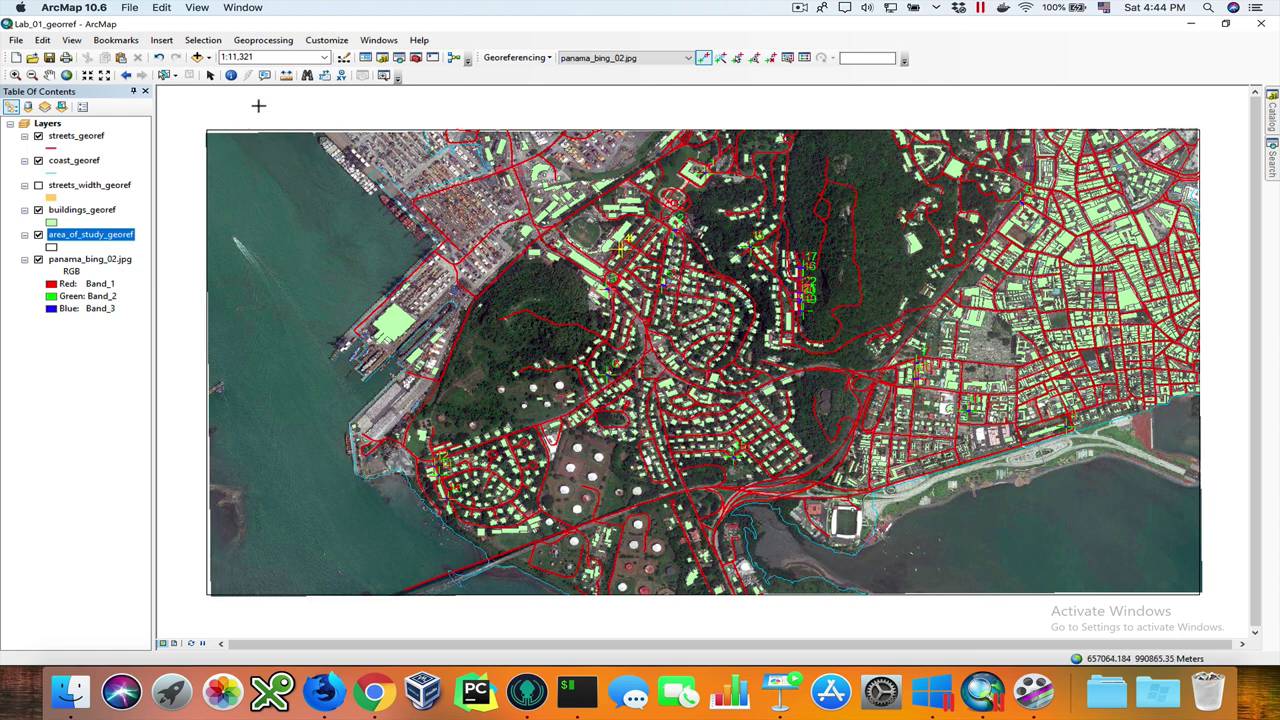
Add the rectified raster panama_bing_result.tif from the geo_data folder to the map
{"action": "left_click", "coordinate": [197, 58]}
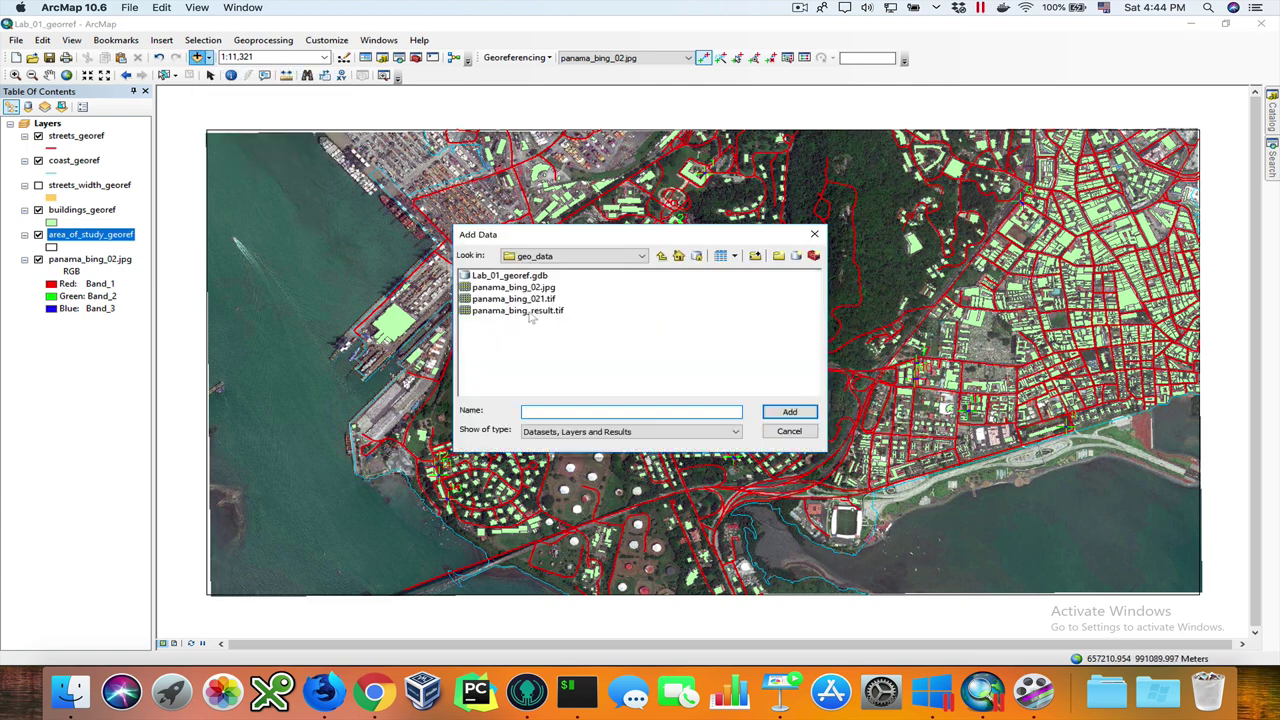
{"action": "left_click", "coordinate": [530, 311]}
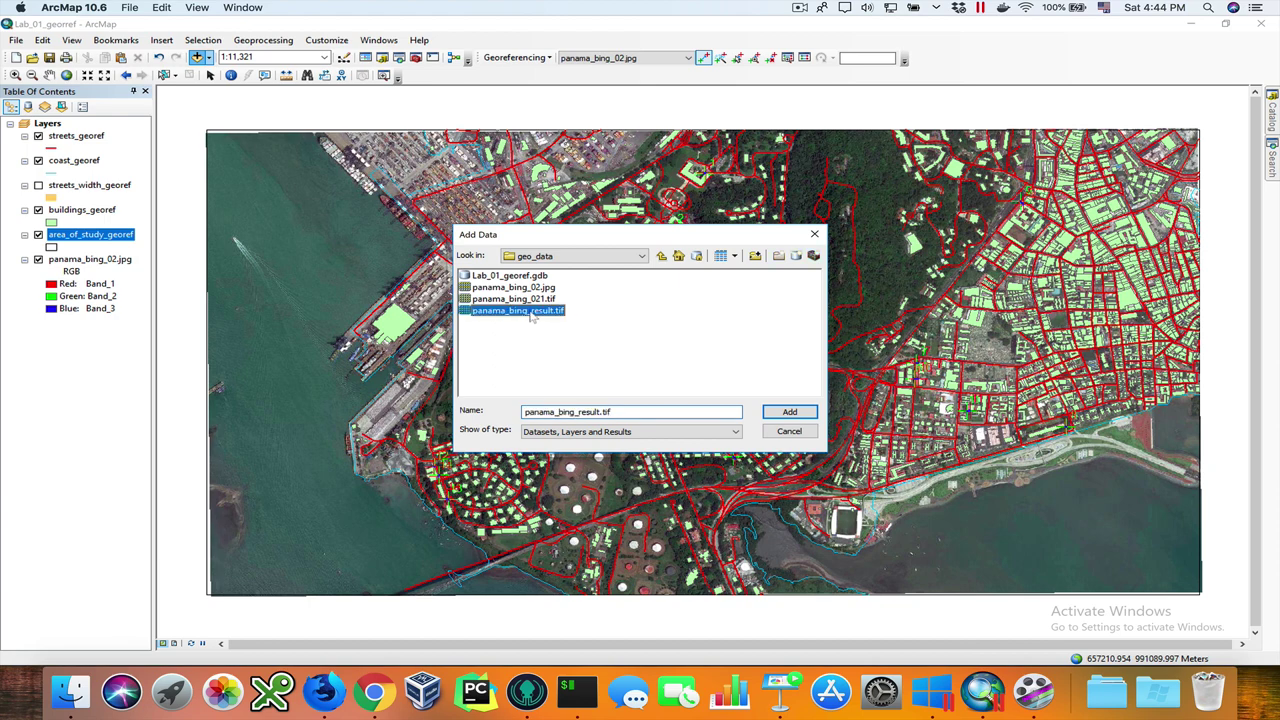
{"action": "left_click", "coordinate": [789, 413]}
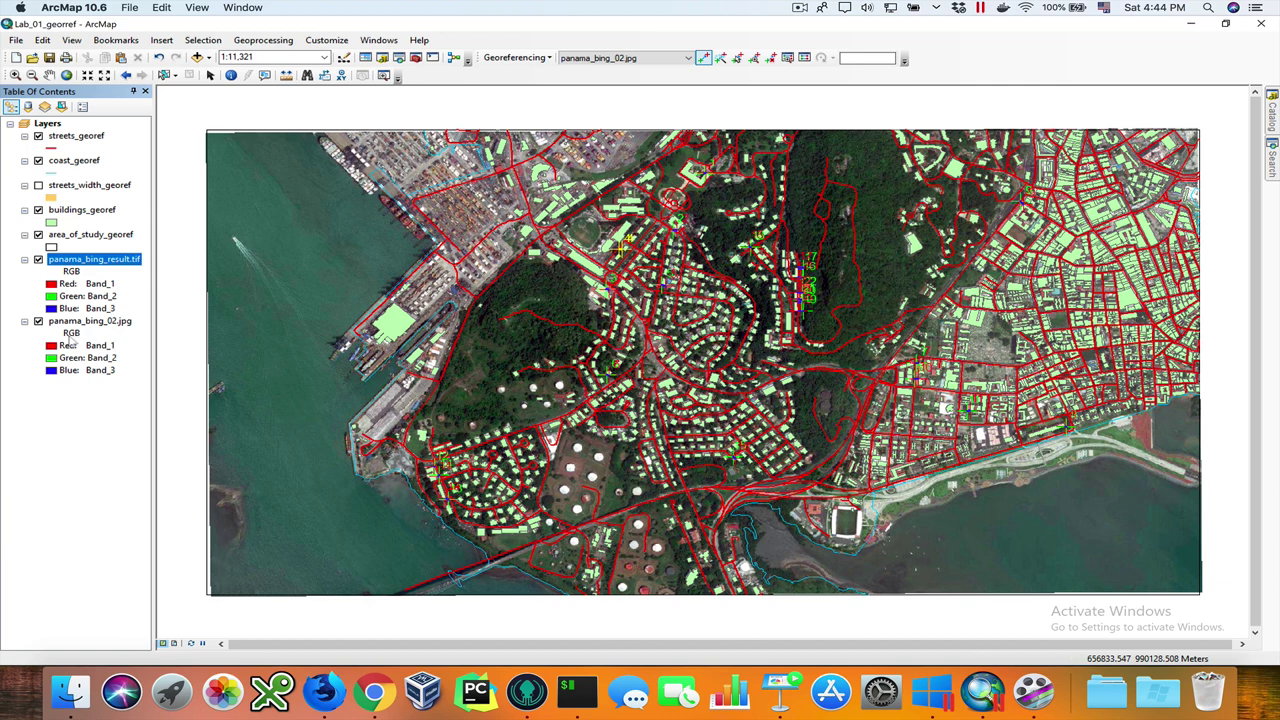
Remove the original panama_bing_02.jpg layer from the data frame
{"action": "left_click", "coordinate": [90, 322]}
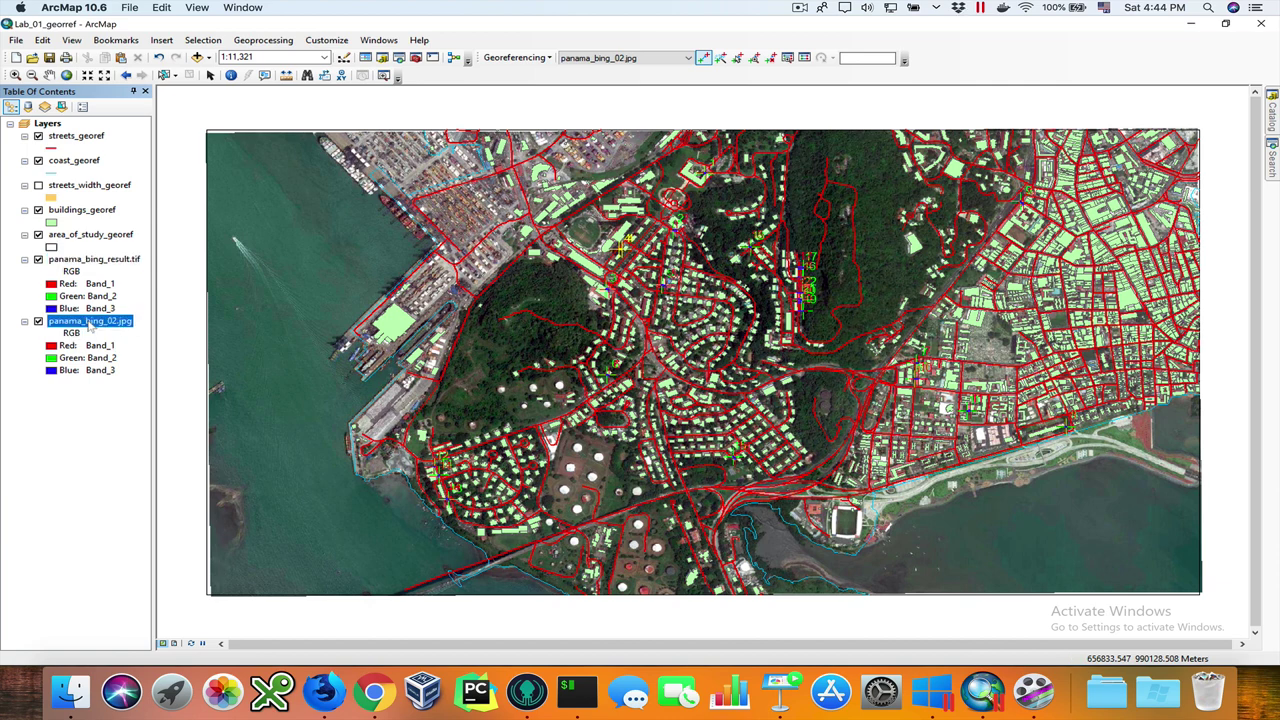
{"action": "right_click", "coordinate": [90, 322]}
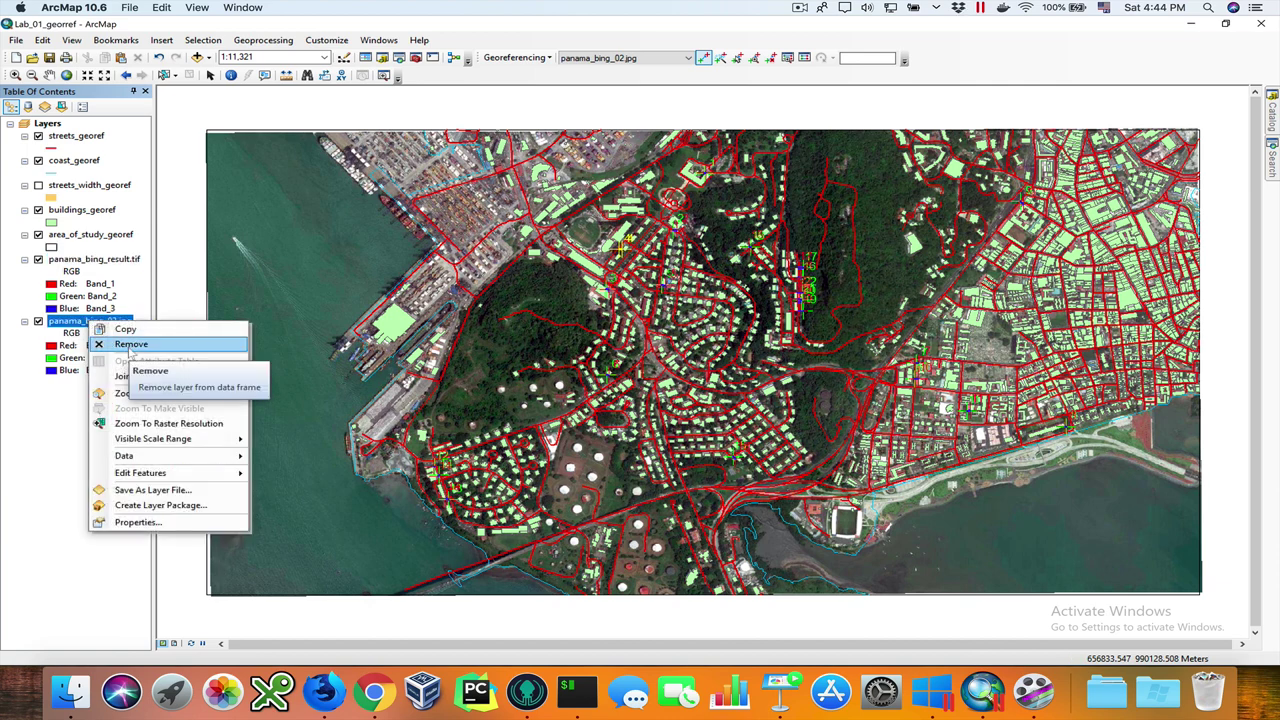
{"action": "left_click", "coordinate": [130, 344]}
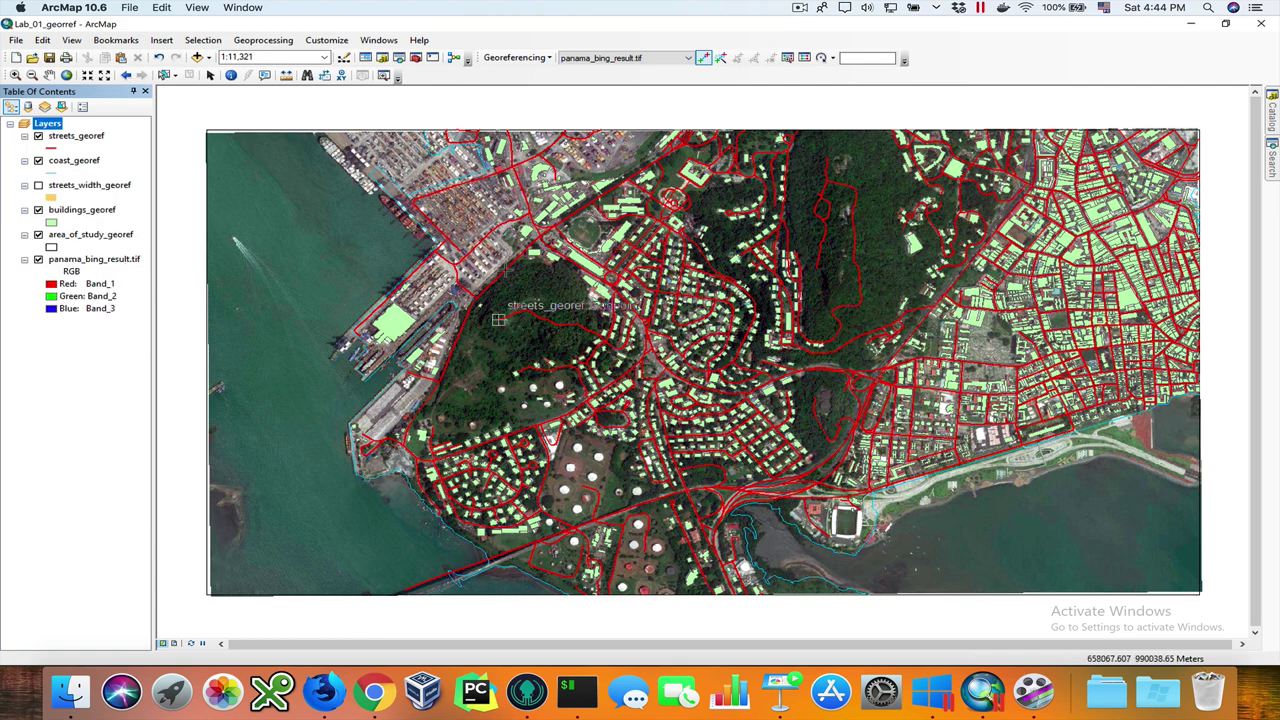
Examine the source properties of the panama_bing_result.tif layer, including its raster information, cell size and spatial reference
{"action": "left_click", "coordinate": [130, 260]}
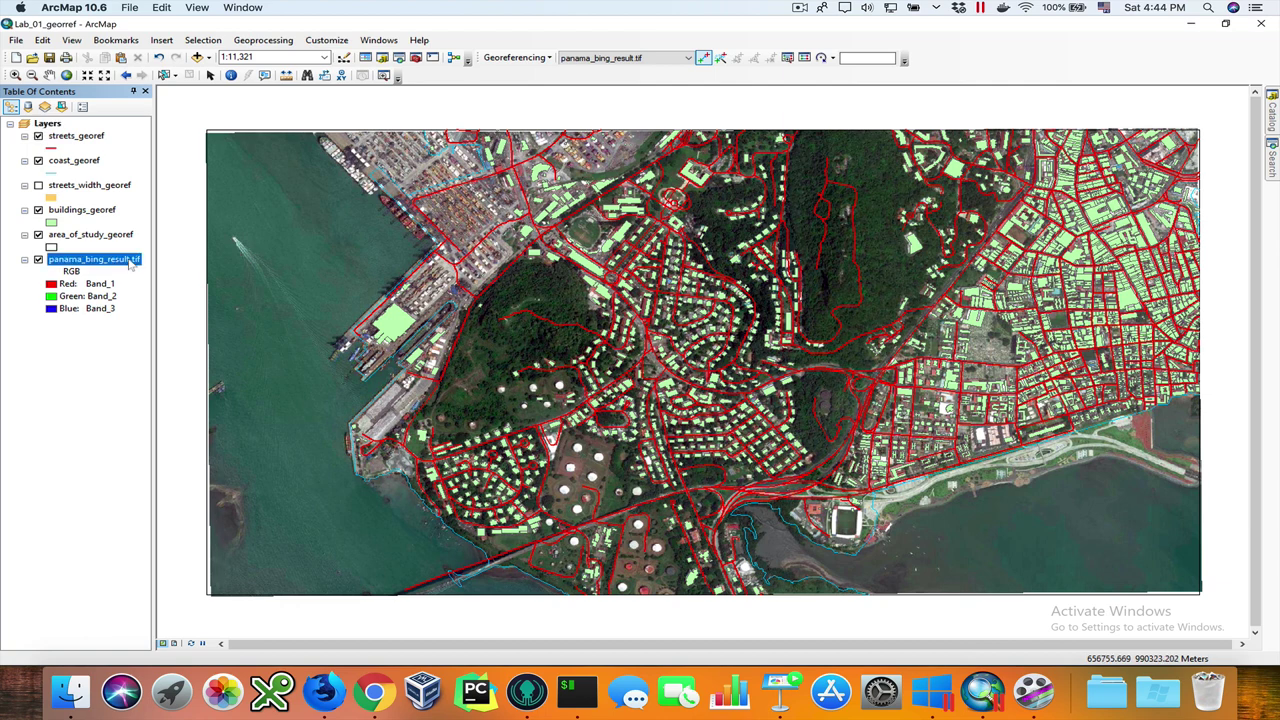
{"action": "right_click", "coordinate": [130, 264]}
{"action": "left_click", "coordinate": [181, 459]}
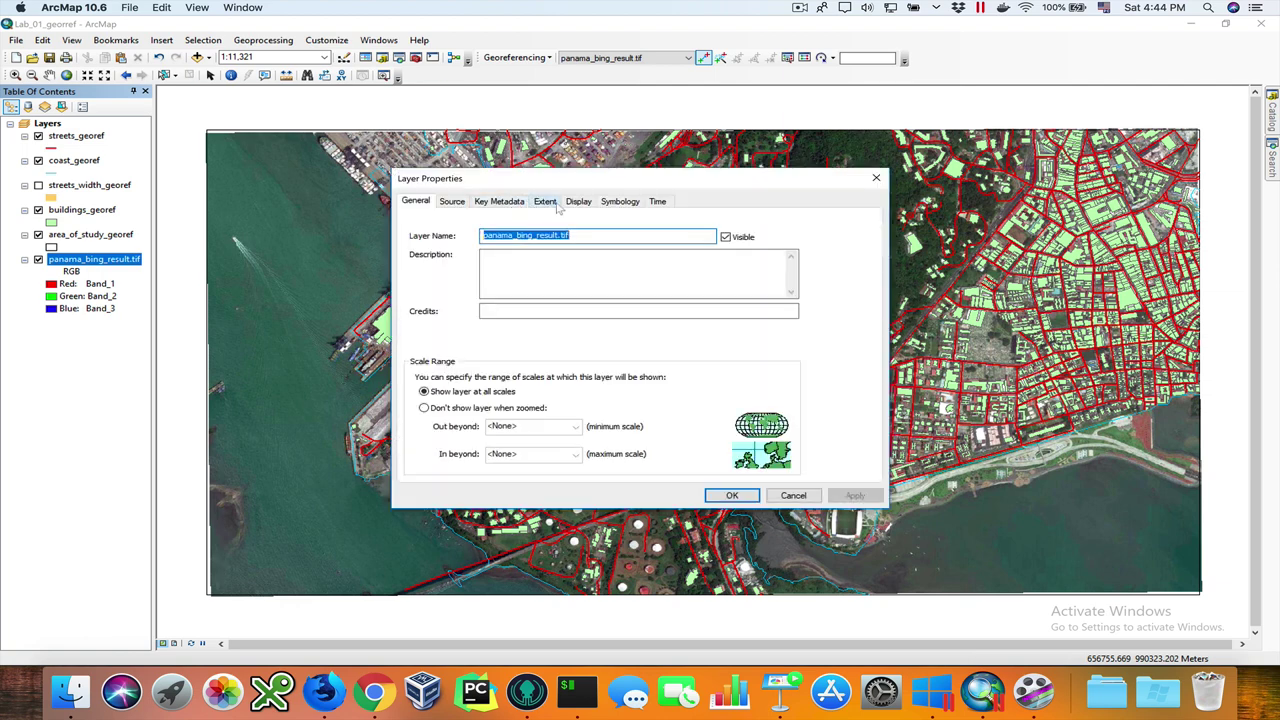
{"action": "left_click", "coordinate": [455, 202]}
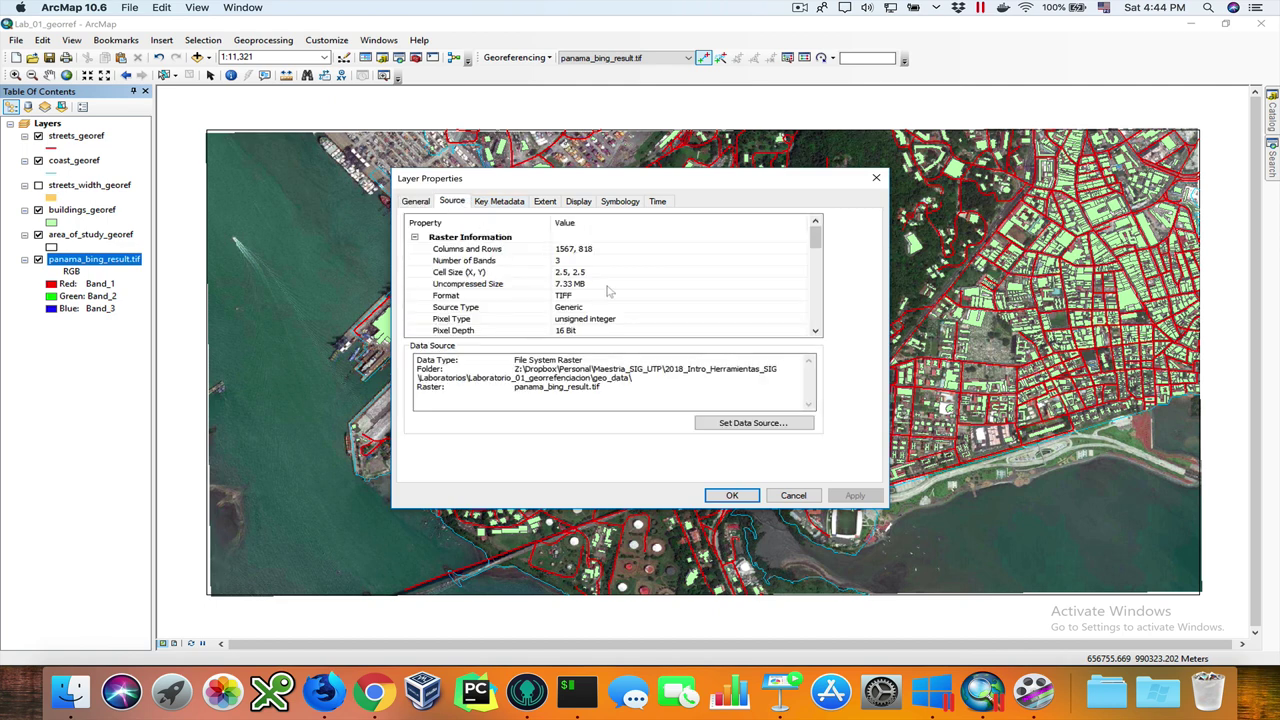
{"action": "scroll", "coordinate": [610, 290], "scroll_direction": "down", "scroll_amount": 1}
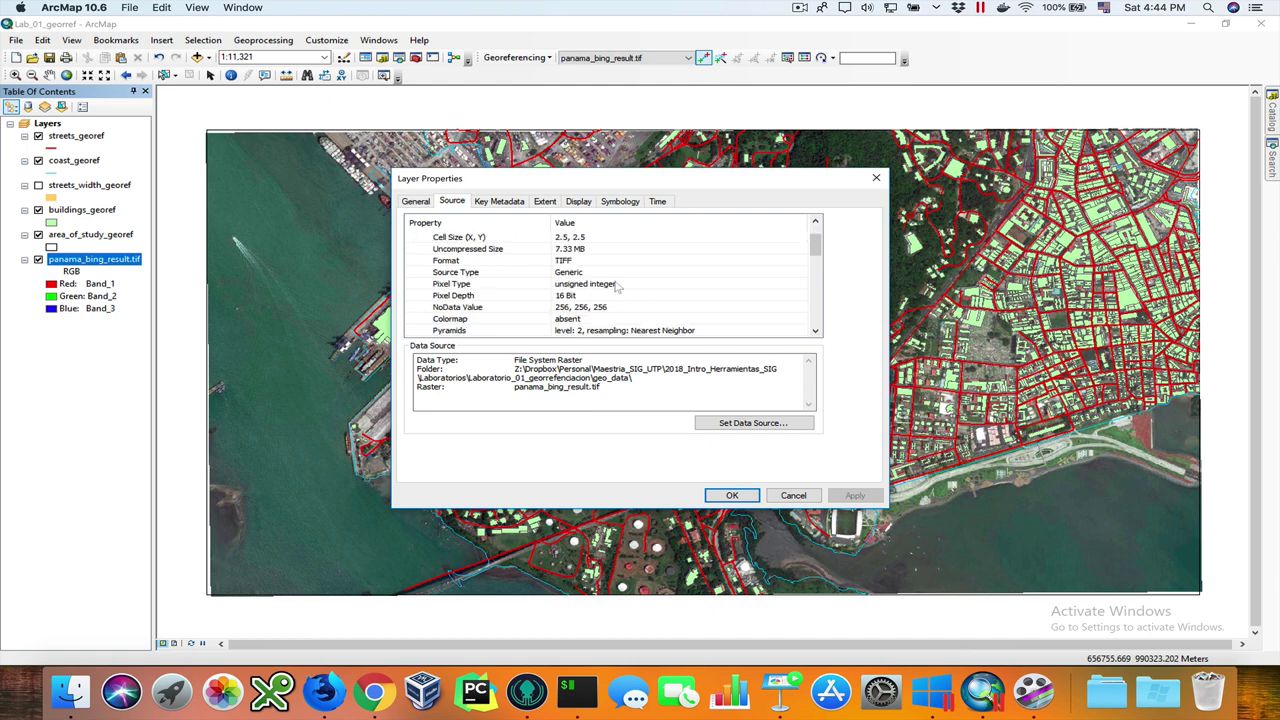
{"action": "left_click_drag", "start_coordinate": [817, 250], "coordinate": [817, 282]}
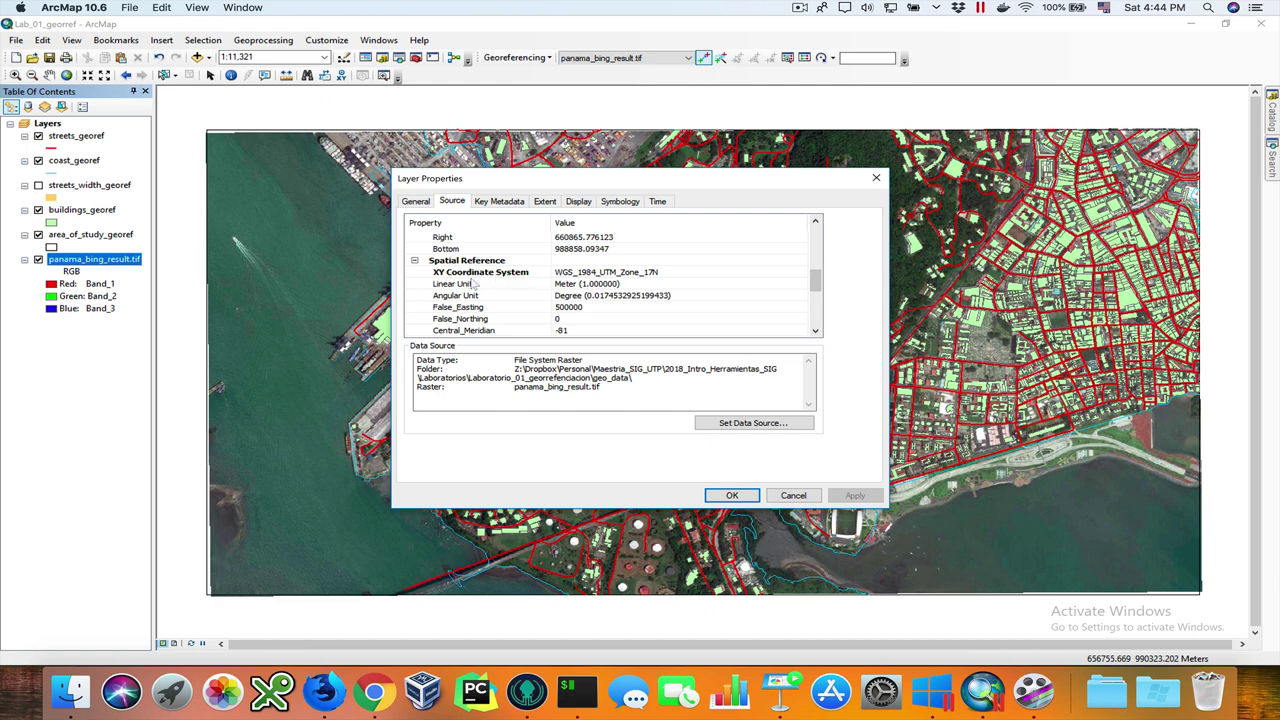